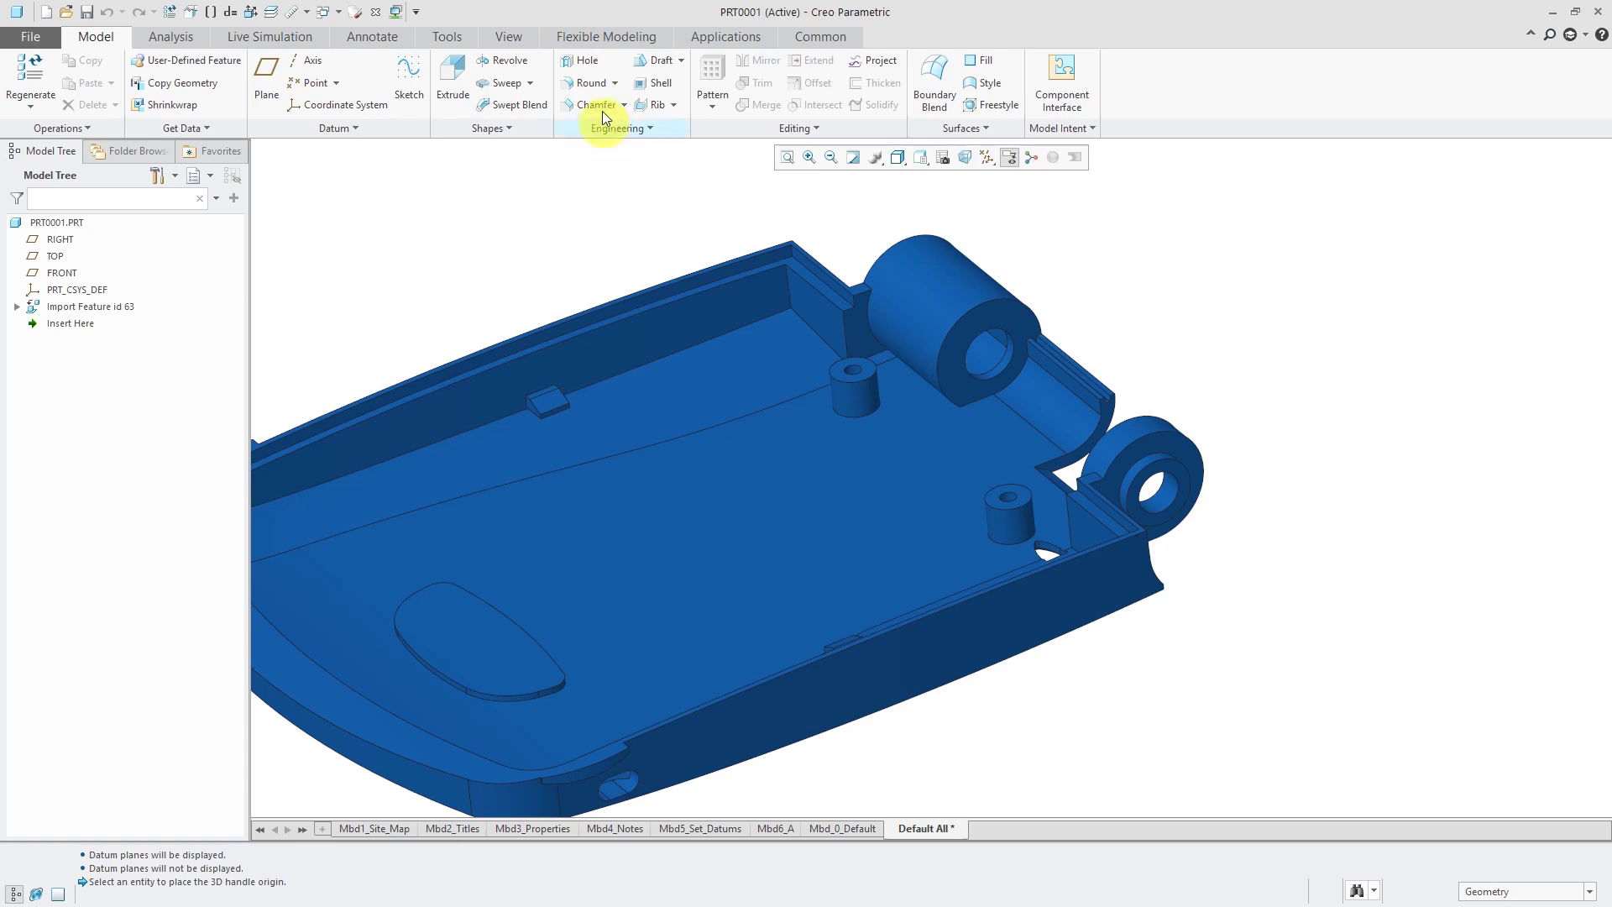
Step: In Flexible Modeling, select the lower hinge barrel's hole surface and start a Move using Dragger
{"action": "left_click", "coordinate": [601, 38]}
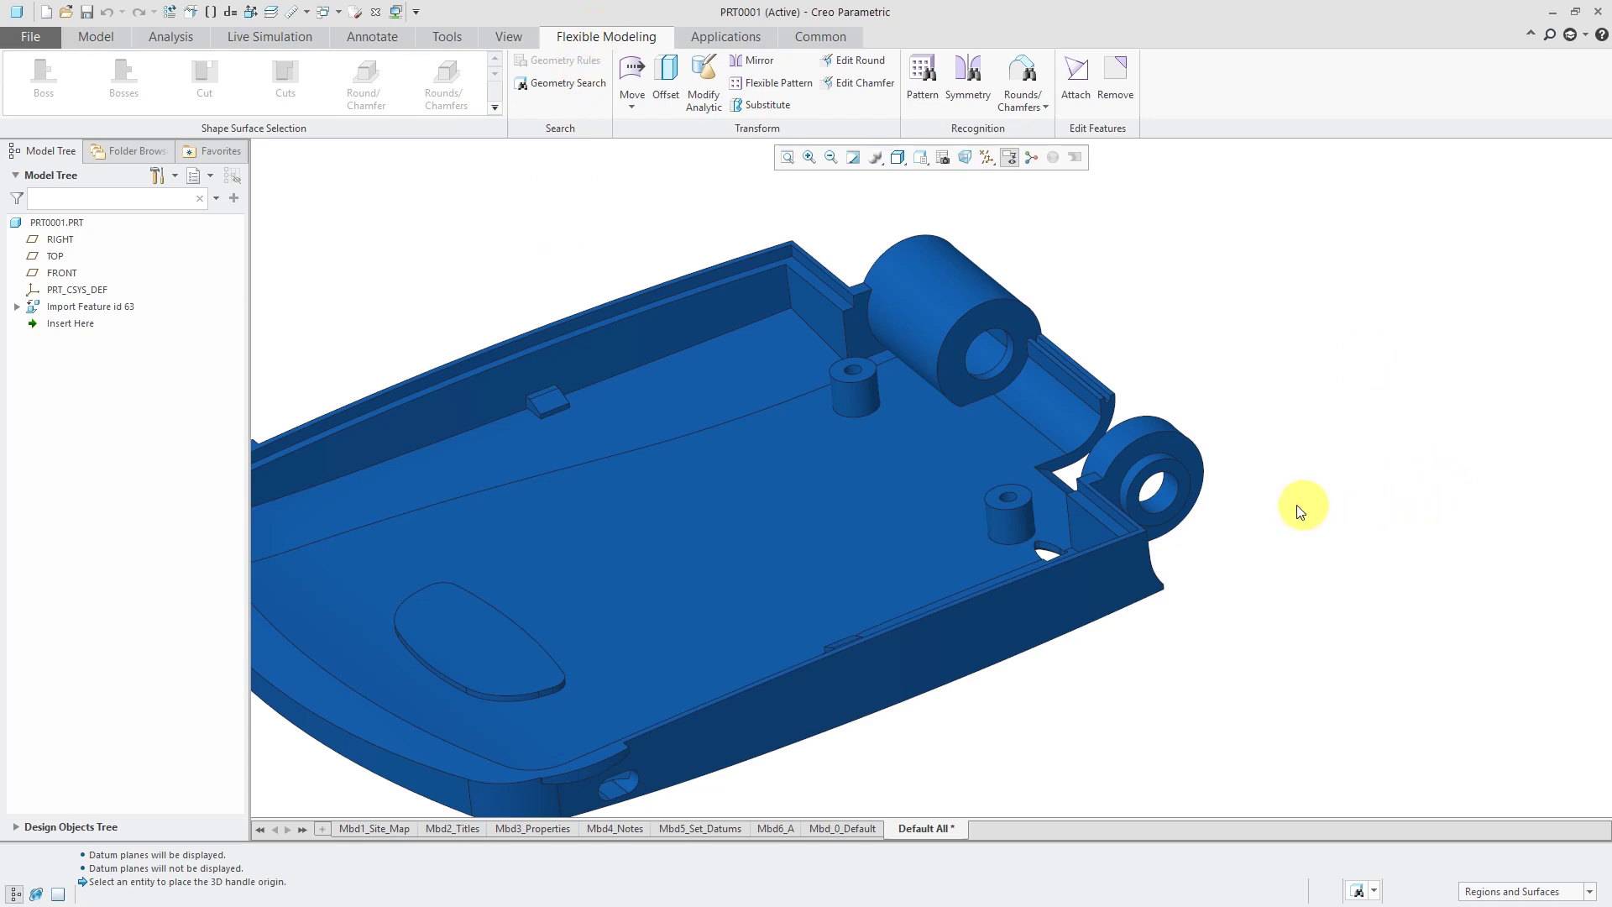
{"action": "left_click", "coordinate": [1185, 484]}
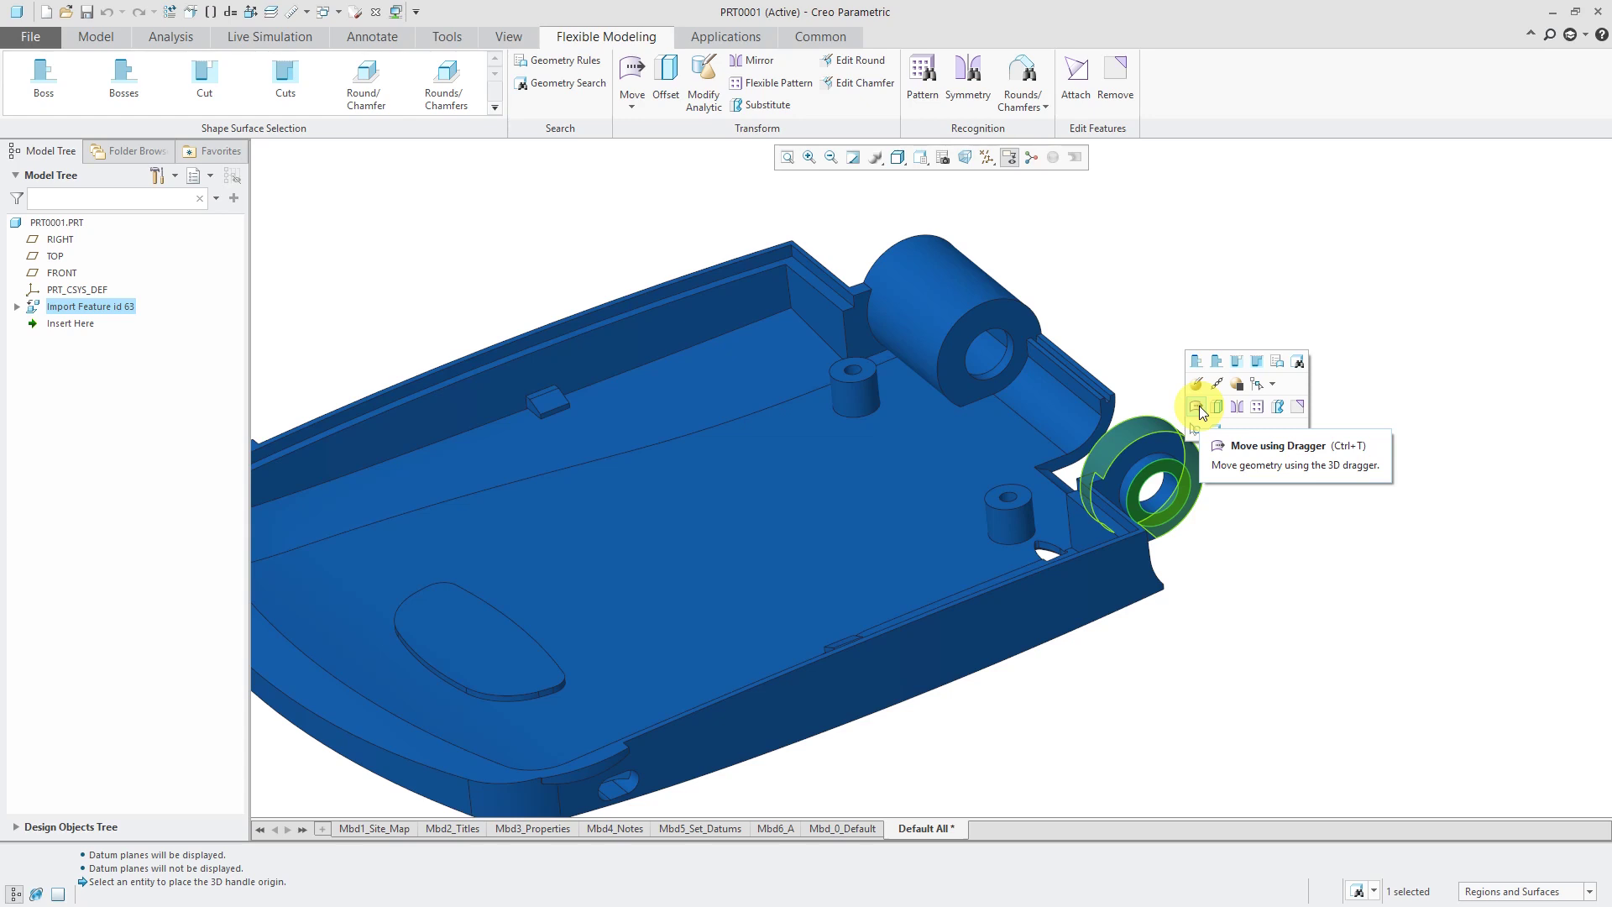
{"action": "left_click", "coordinate": [1199, 405]}
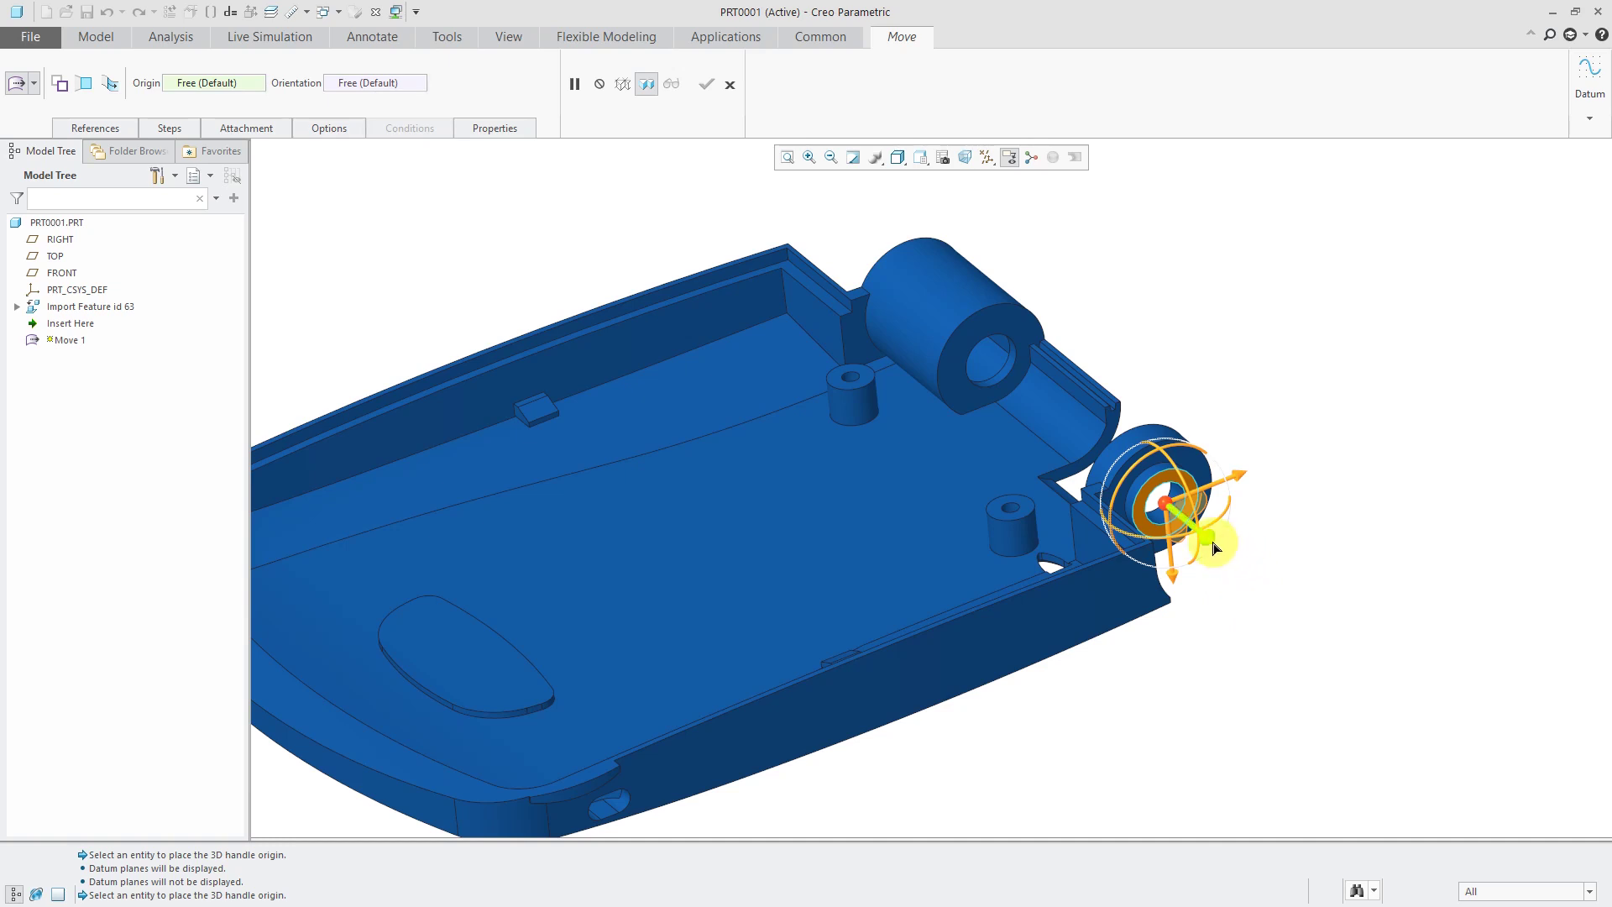
Step: Drag the lower hinge barrel to a new position and complete Move 1
{"action": "left_click_drag", "start_coordinate": [1214, 547], "coordinate": [1223, 556]}
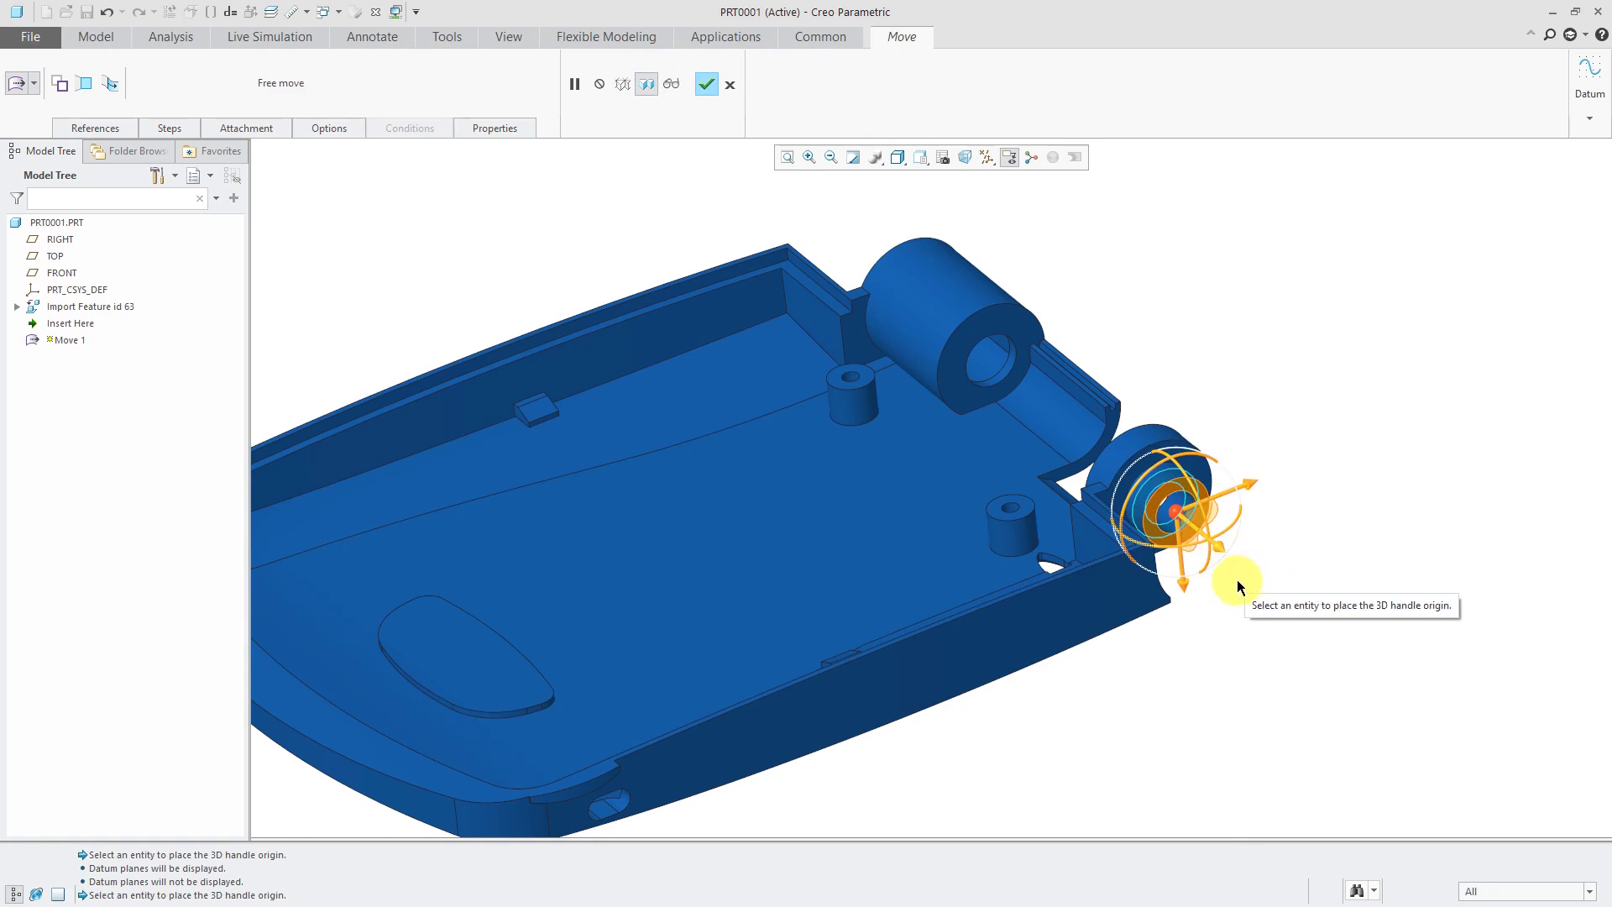
{"action": "middle_click", "coordinate": [1235, 583]}
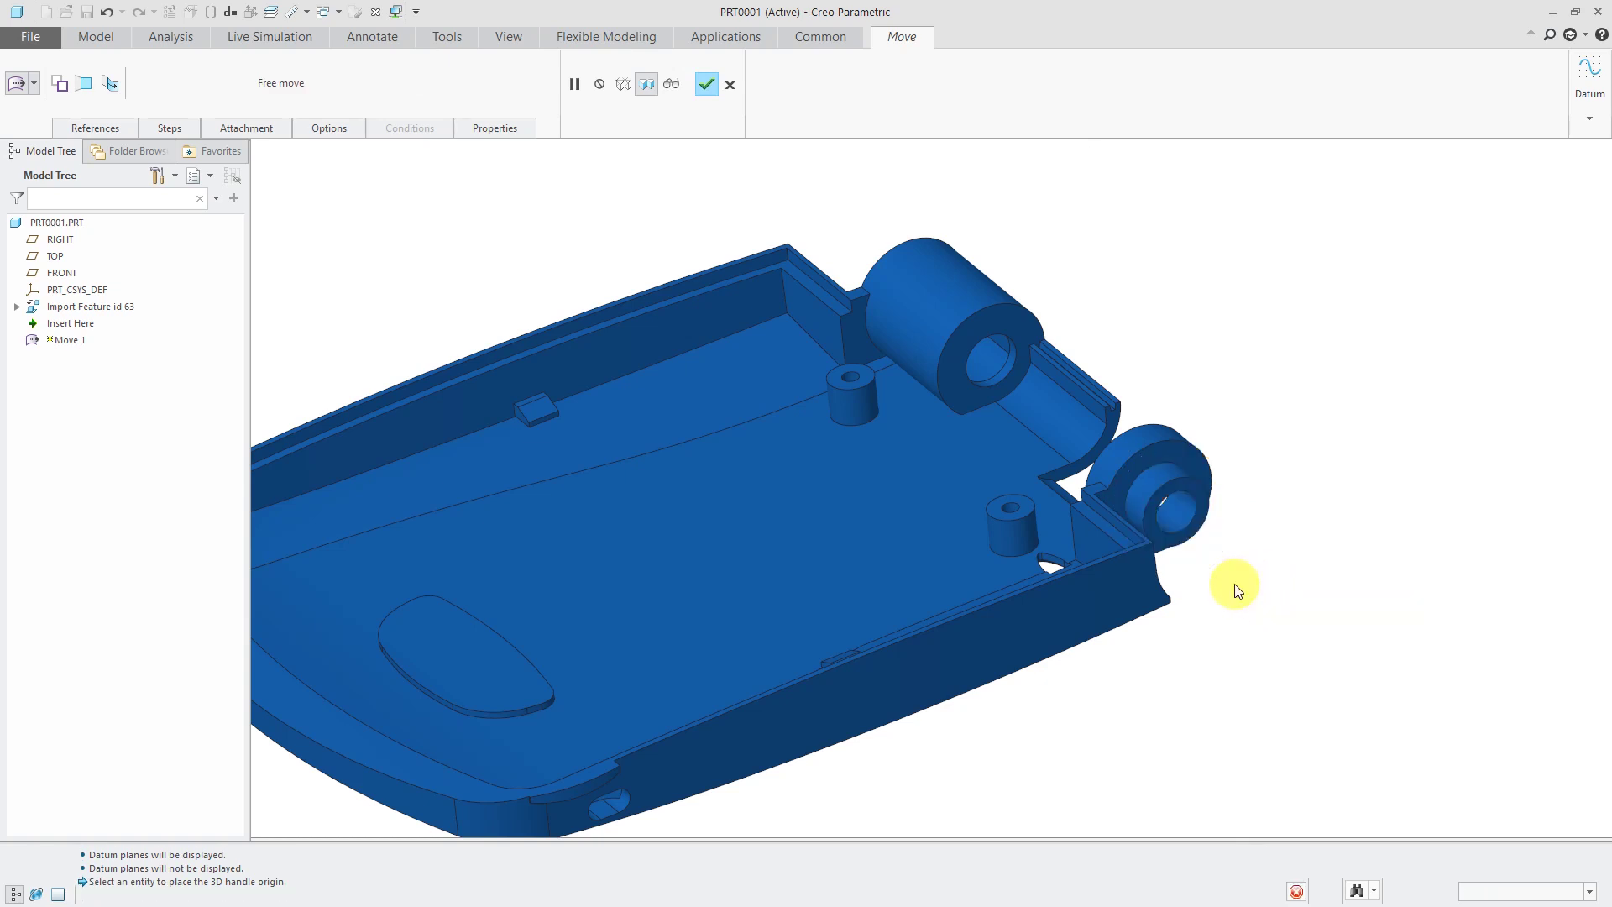
{"action": "scroll", "coordinate": [1190, 491], "scroll_direction": "down", "scroll_amount": 3}
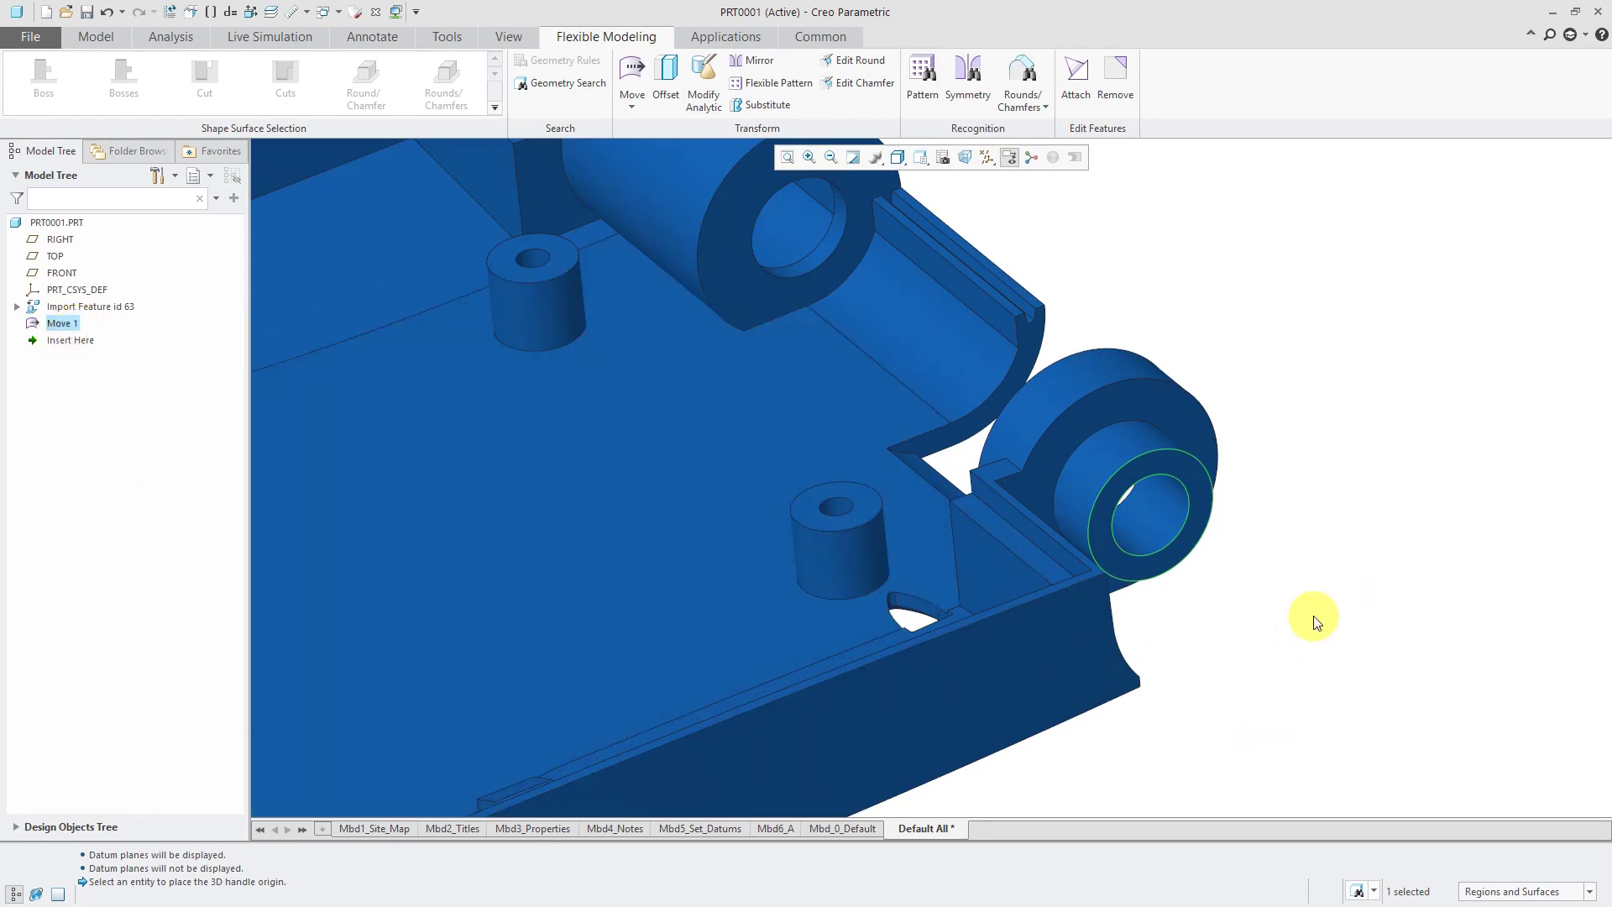
Step: Clear the selection, zoom out, and pick the small boss near the upper hinge barrel
{"action": "left_click", "coordinate": [1253, 638]}
{"action": "scroll", "coordinate": [1243, 640], "scroll_direction": "down", "scroll_amount": 3}
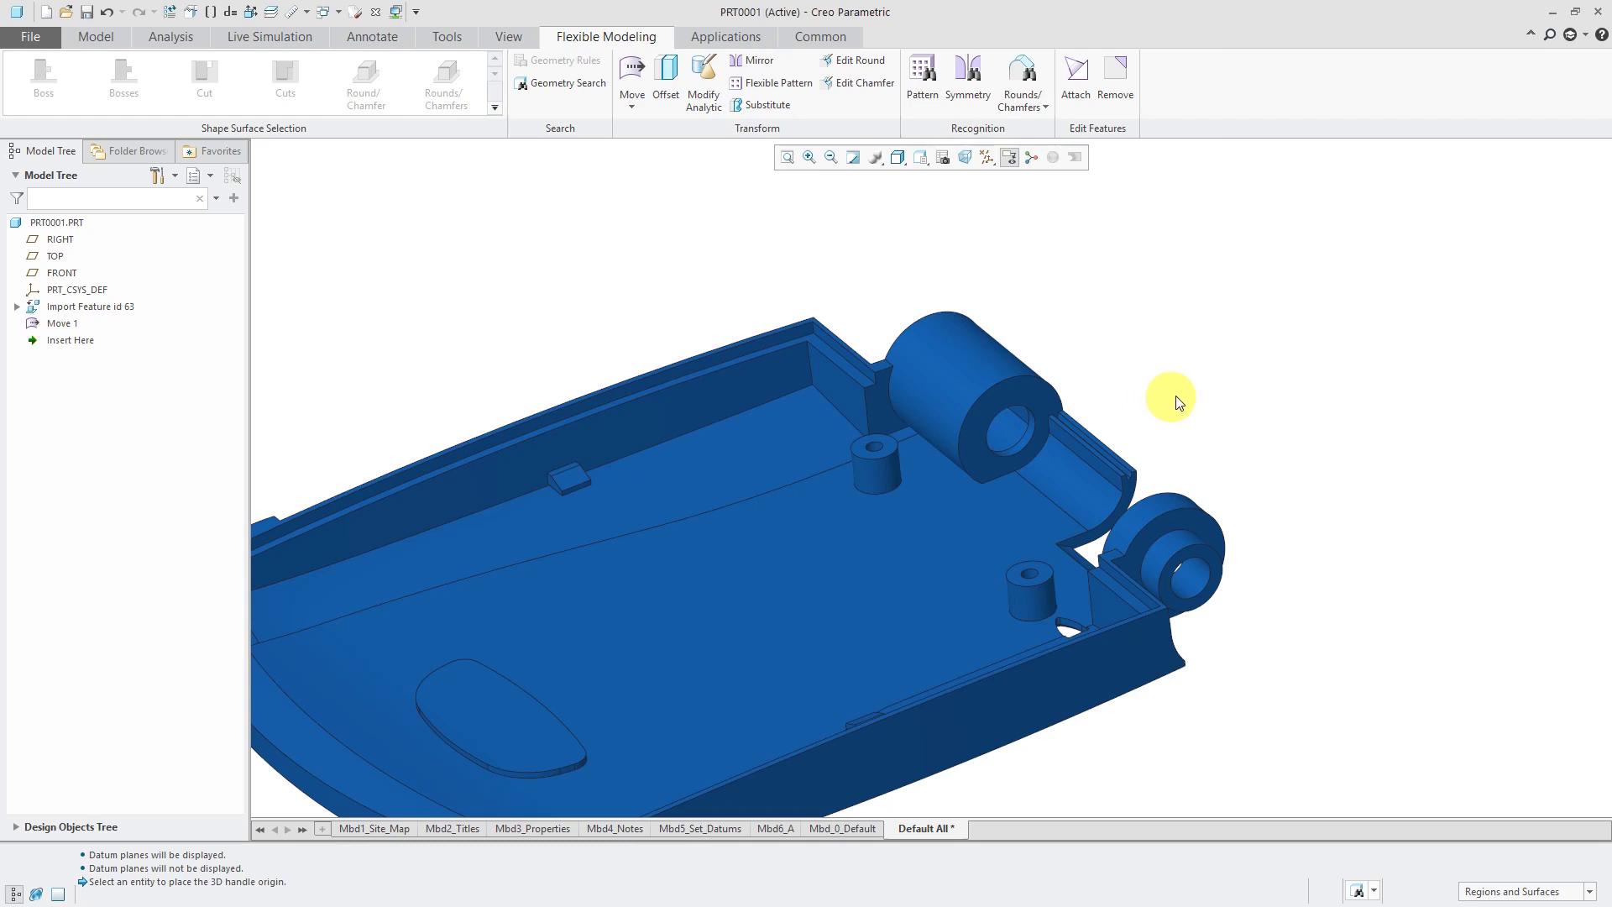
{"action": "left_click", "coordinate": [915, 460]}
{"action": "left_click", "coordinate": [878, 465]}
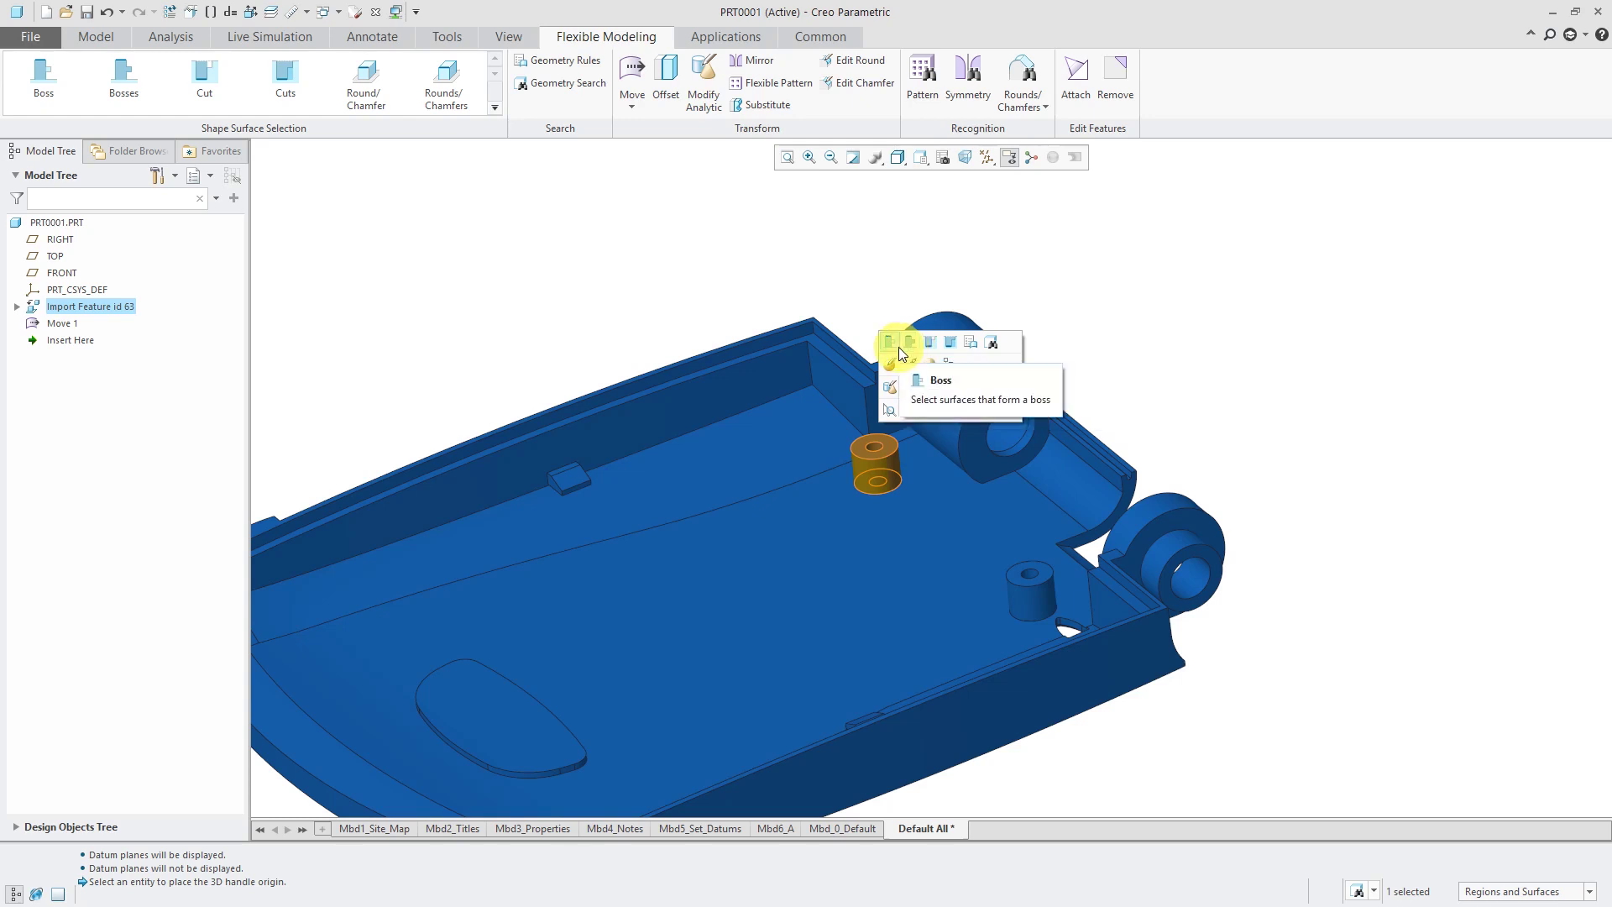
Step: Select both small bosses as whole bosses and start moving them together
{"action": "left_click", "coordinate": [889, 342]}
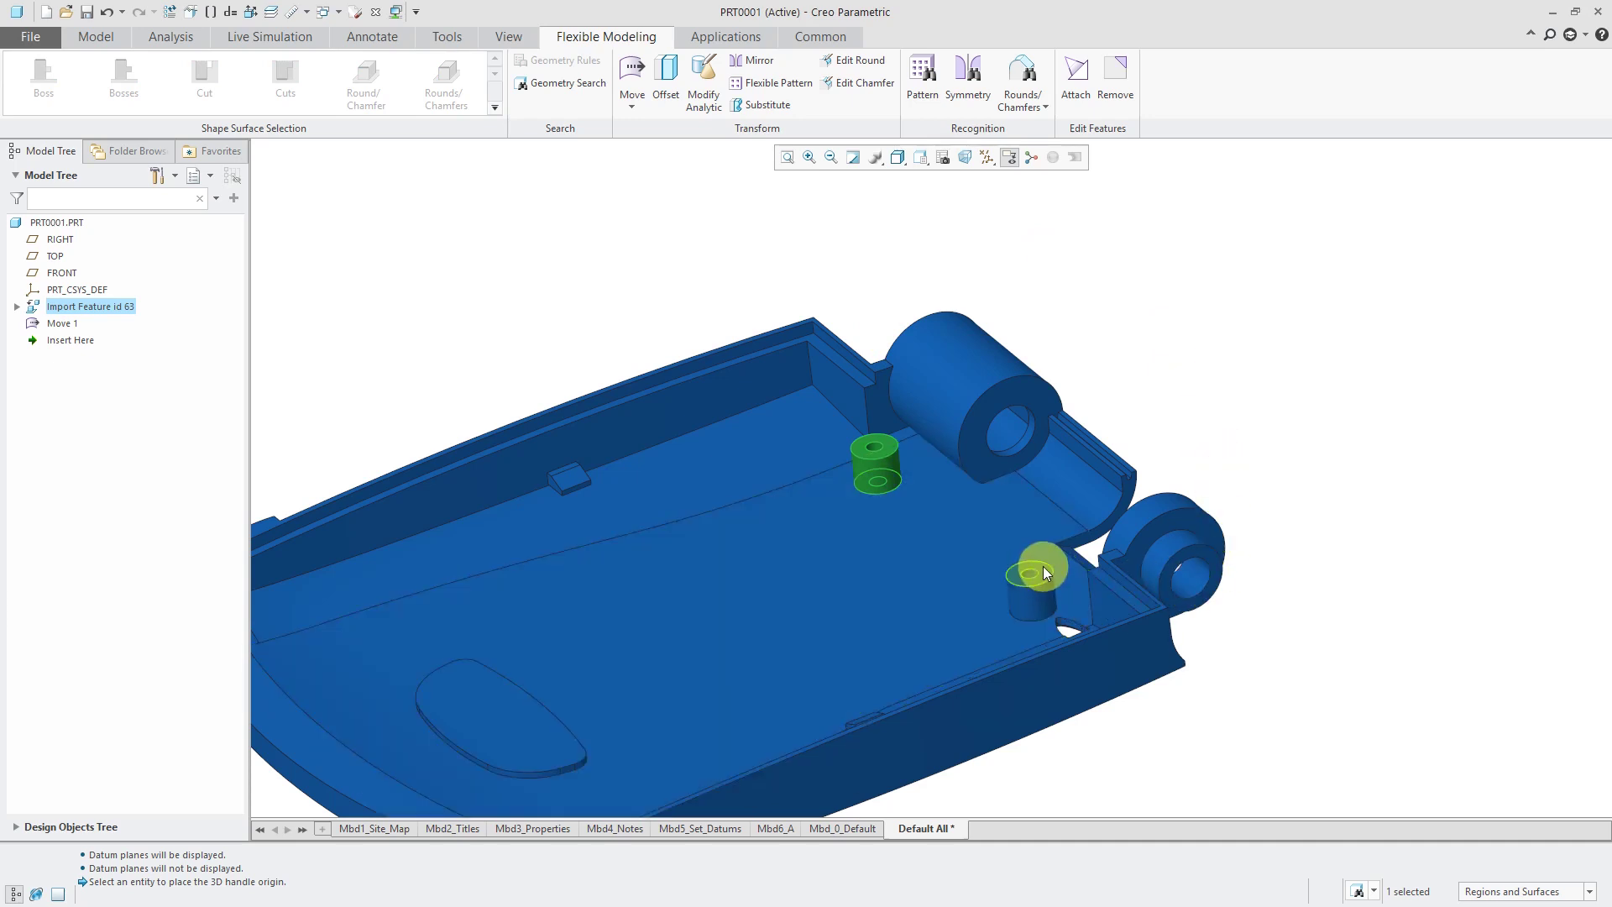
{"action": "left_click", "coordinate": [1043, 566], "text": "ctrl"}
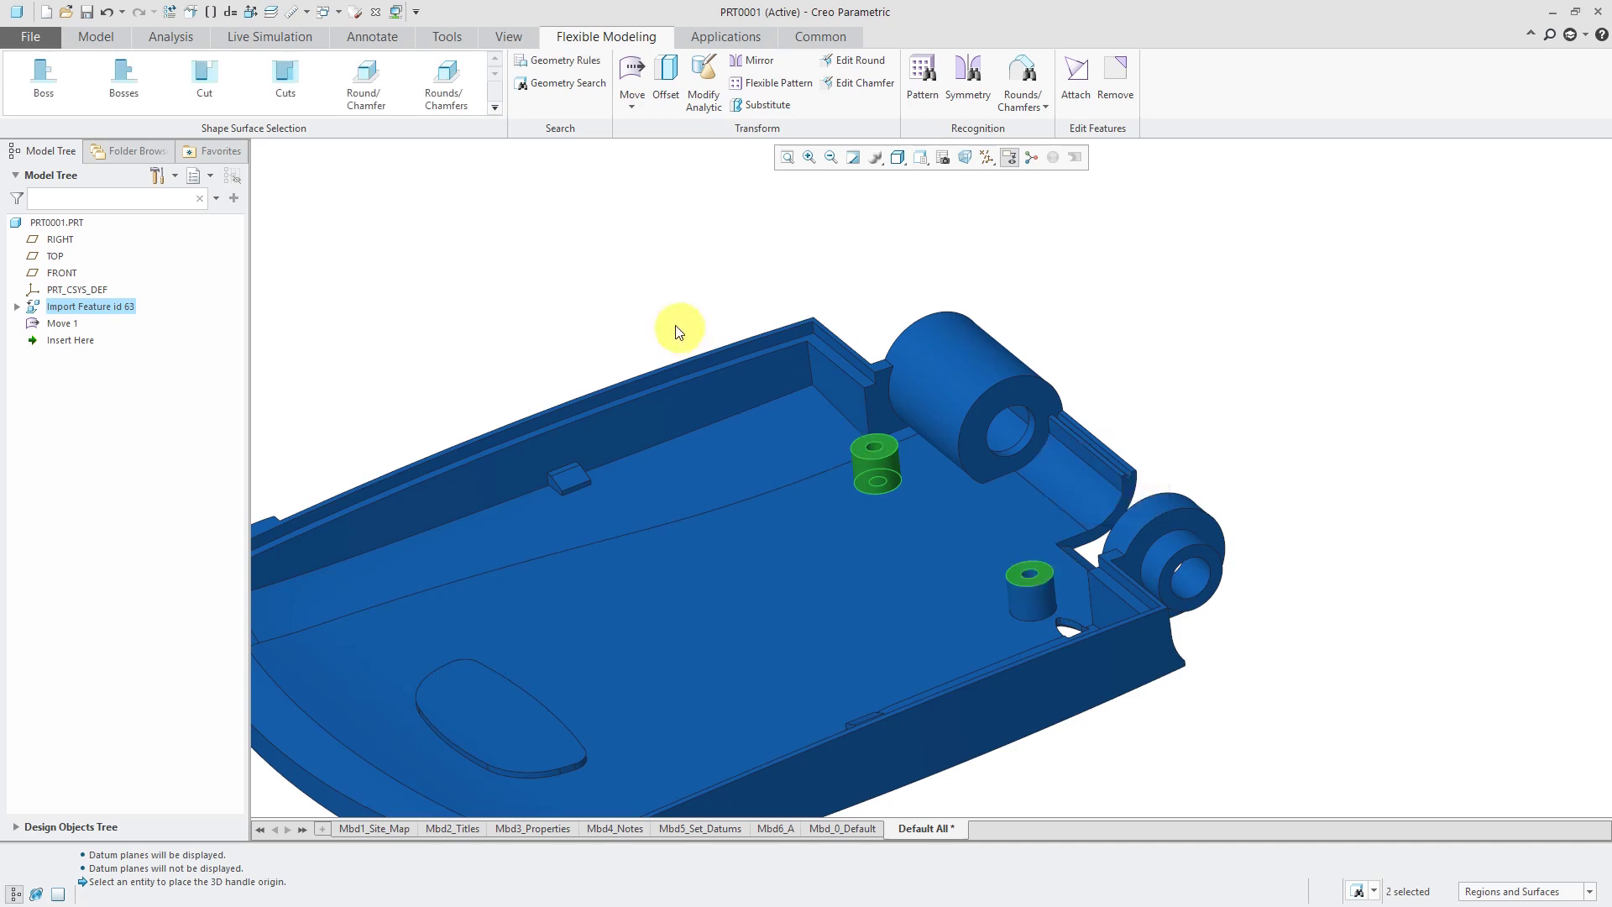
{"action": "left_click", "coordinate": [45, 85]}
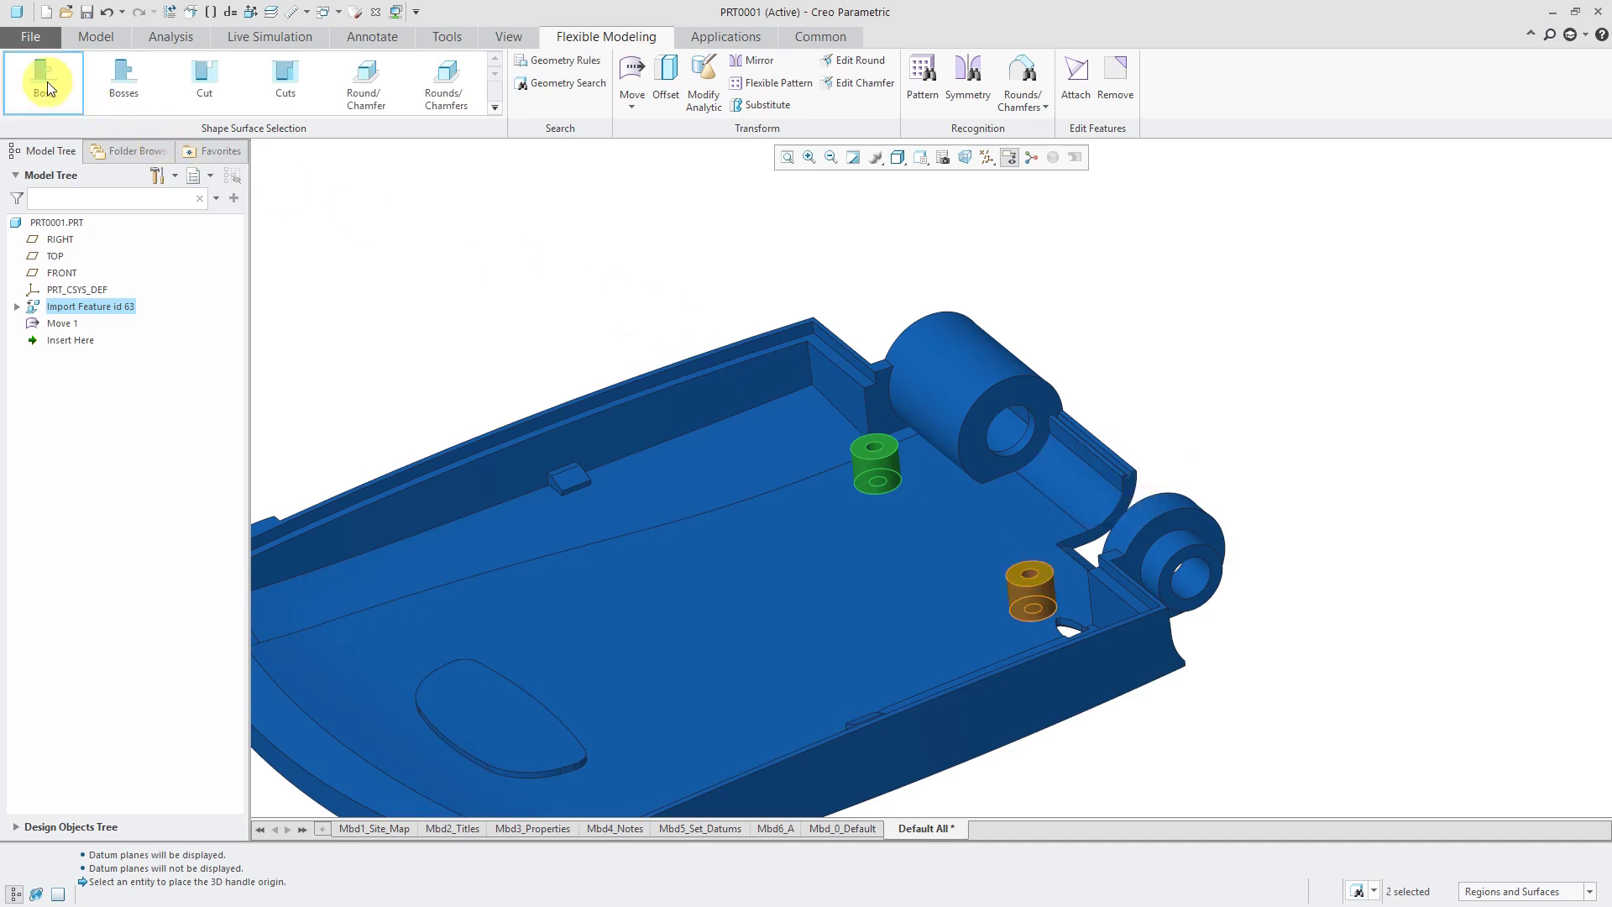
{"action": "left_click", "coordinate": [48, 87]}
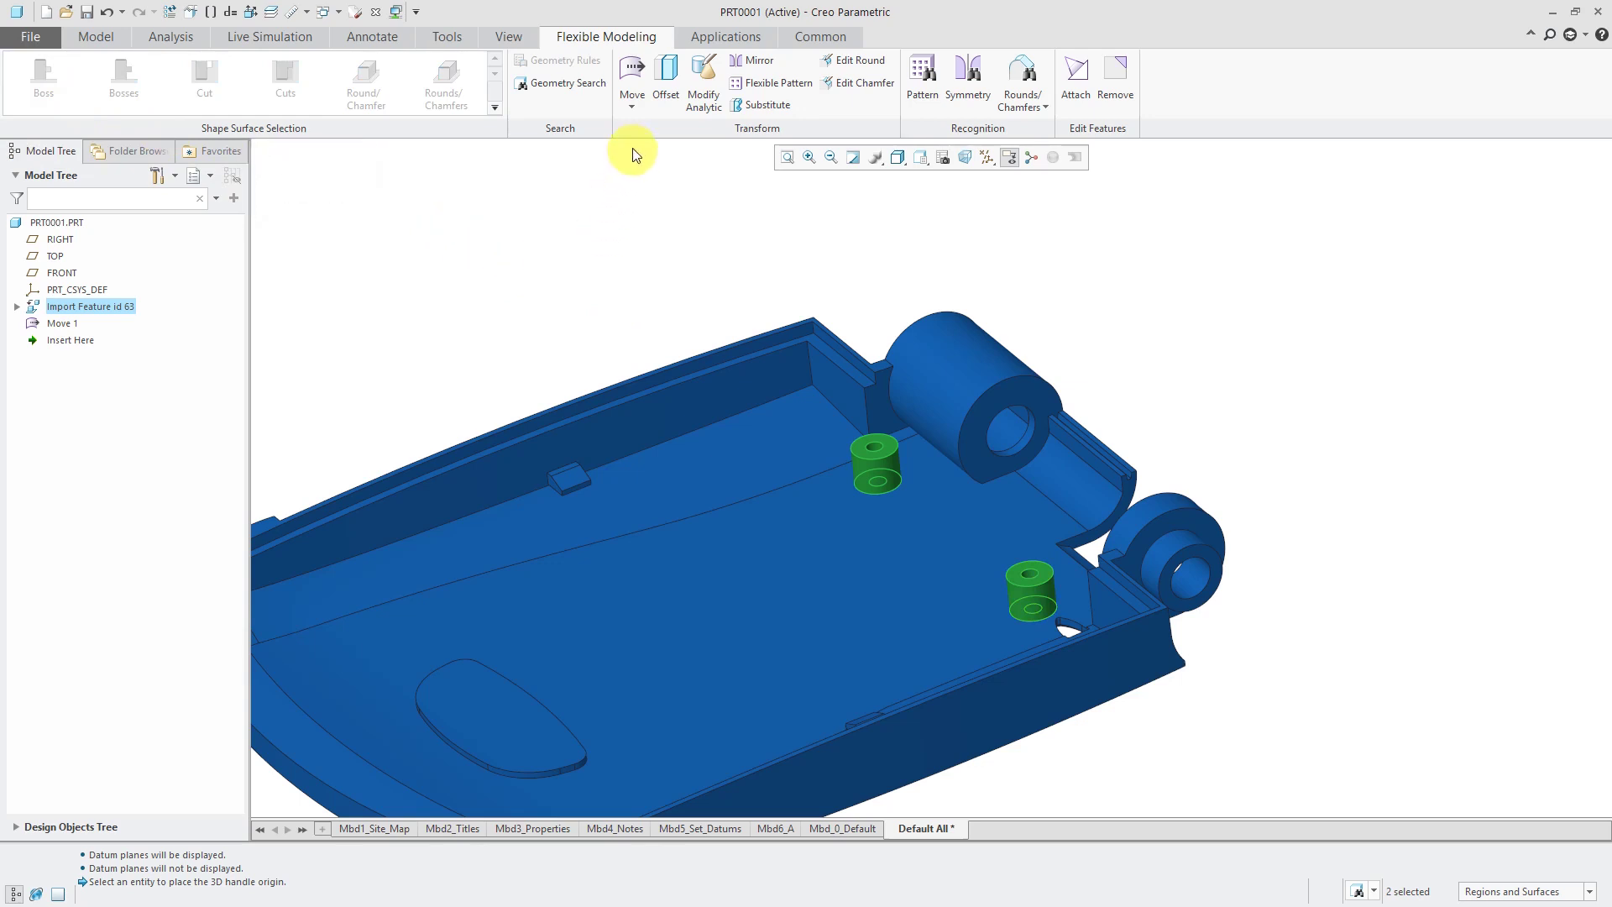
{"action": "left_click", "coordinate": [636, 79]}
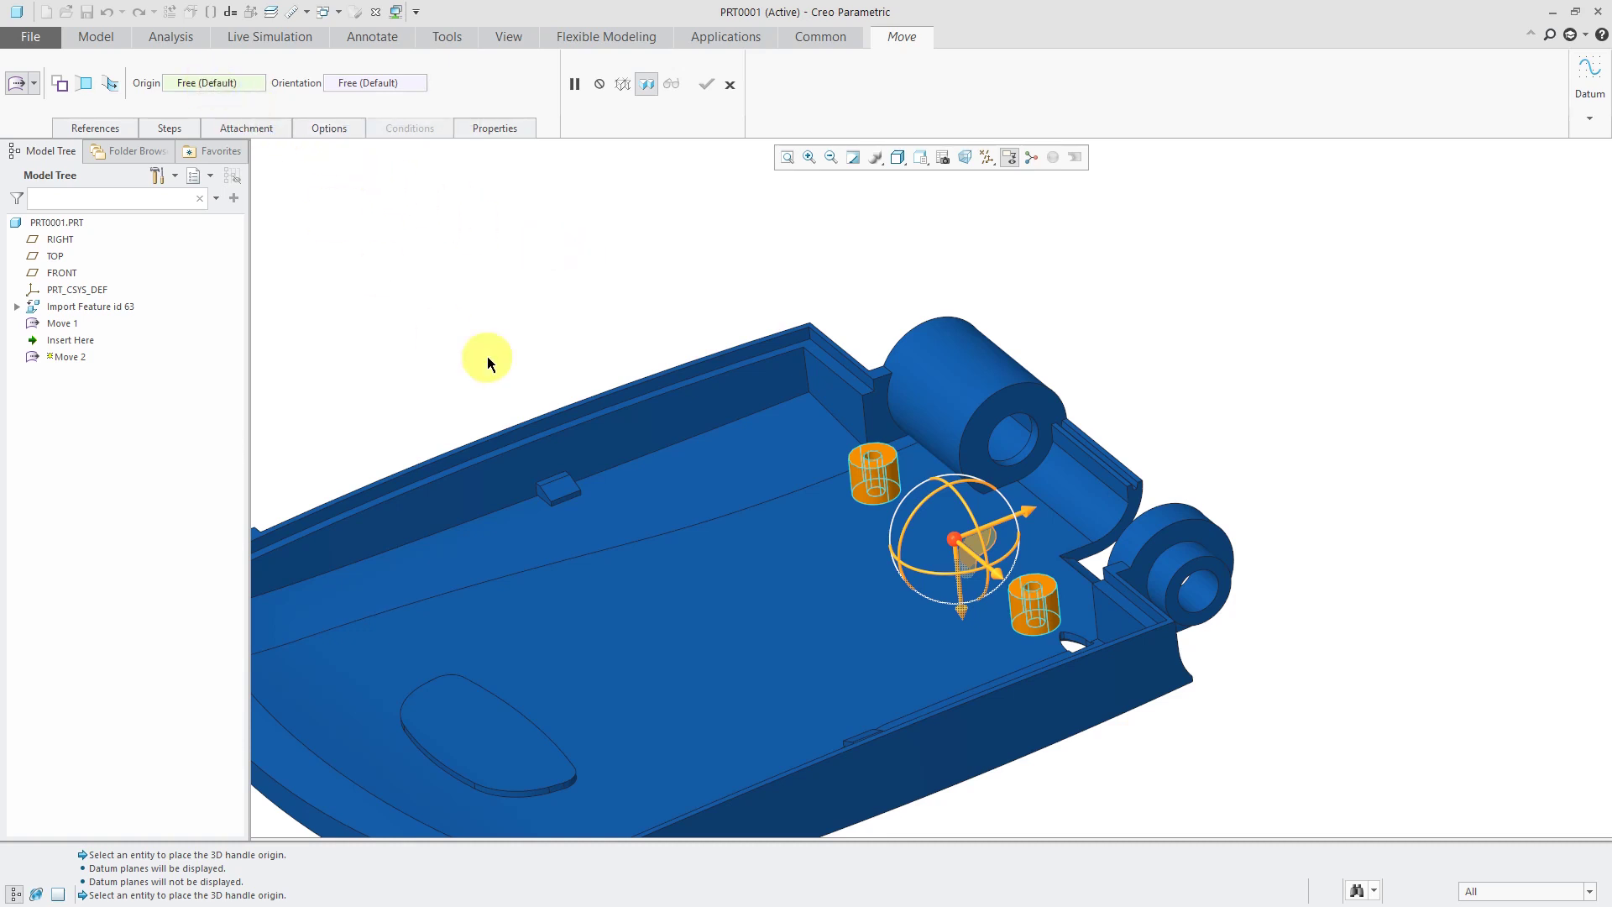
Step: Anchor the dragger on the end wall and shift both bosses 0.25 away from it
{"action": "left_click", "coordinate": [832, 402]}
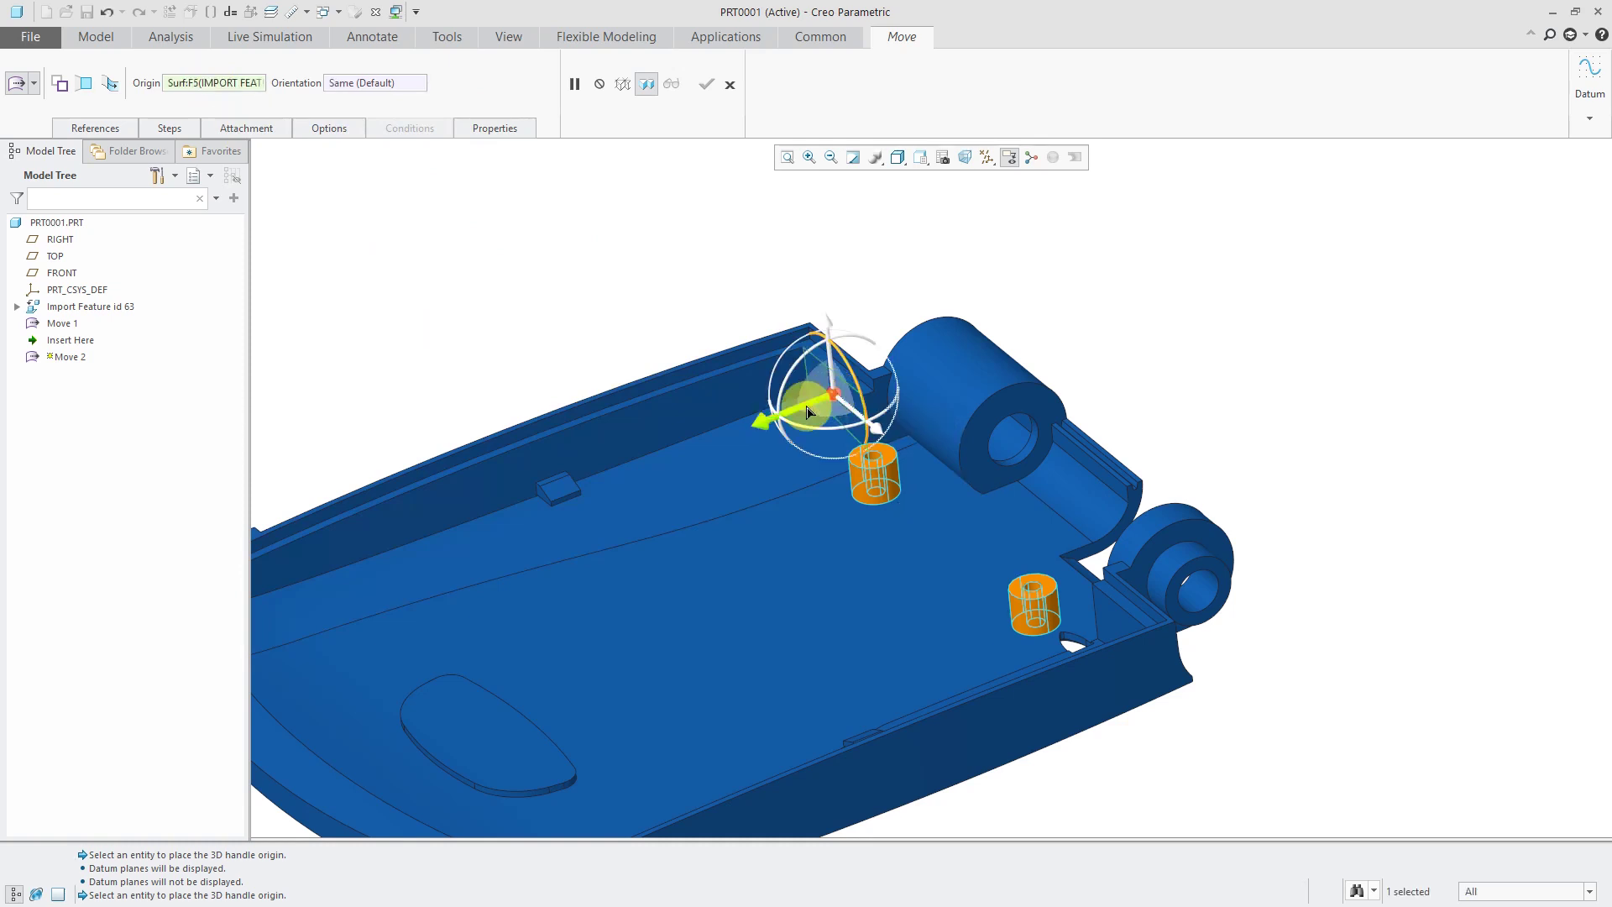
{"action": "left_click_drag", "start_coordinate": [808, 412], "coordinate": [782, 420]}
{"action": "scroll", "coordinate": [798, 504], "scroll_direction": "up", "scroll_amount": 3}
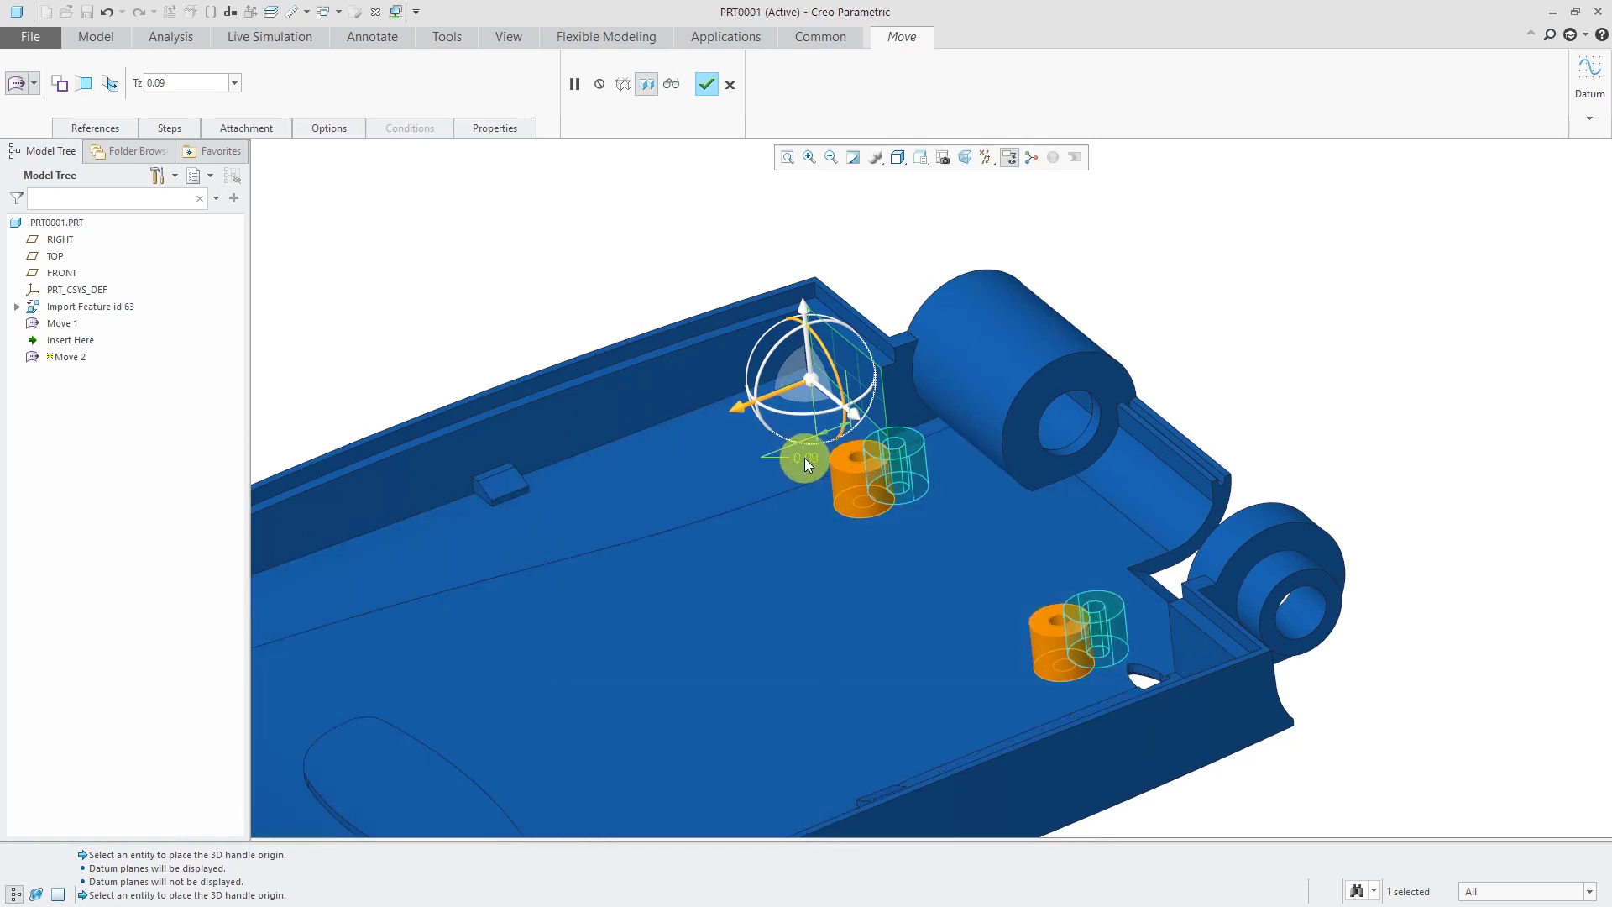
{"action": "double_click", "coordinate": [804, 458]}
{"action": "type", "text": ".25"}
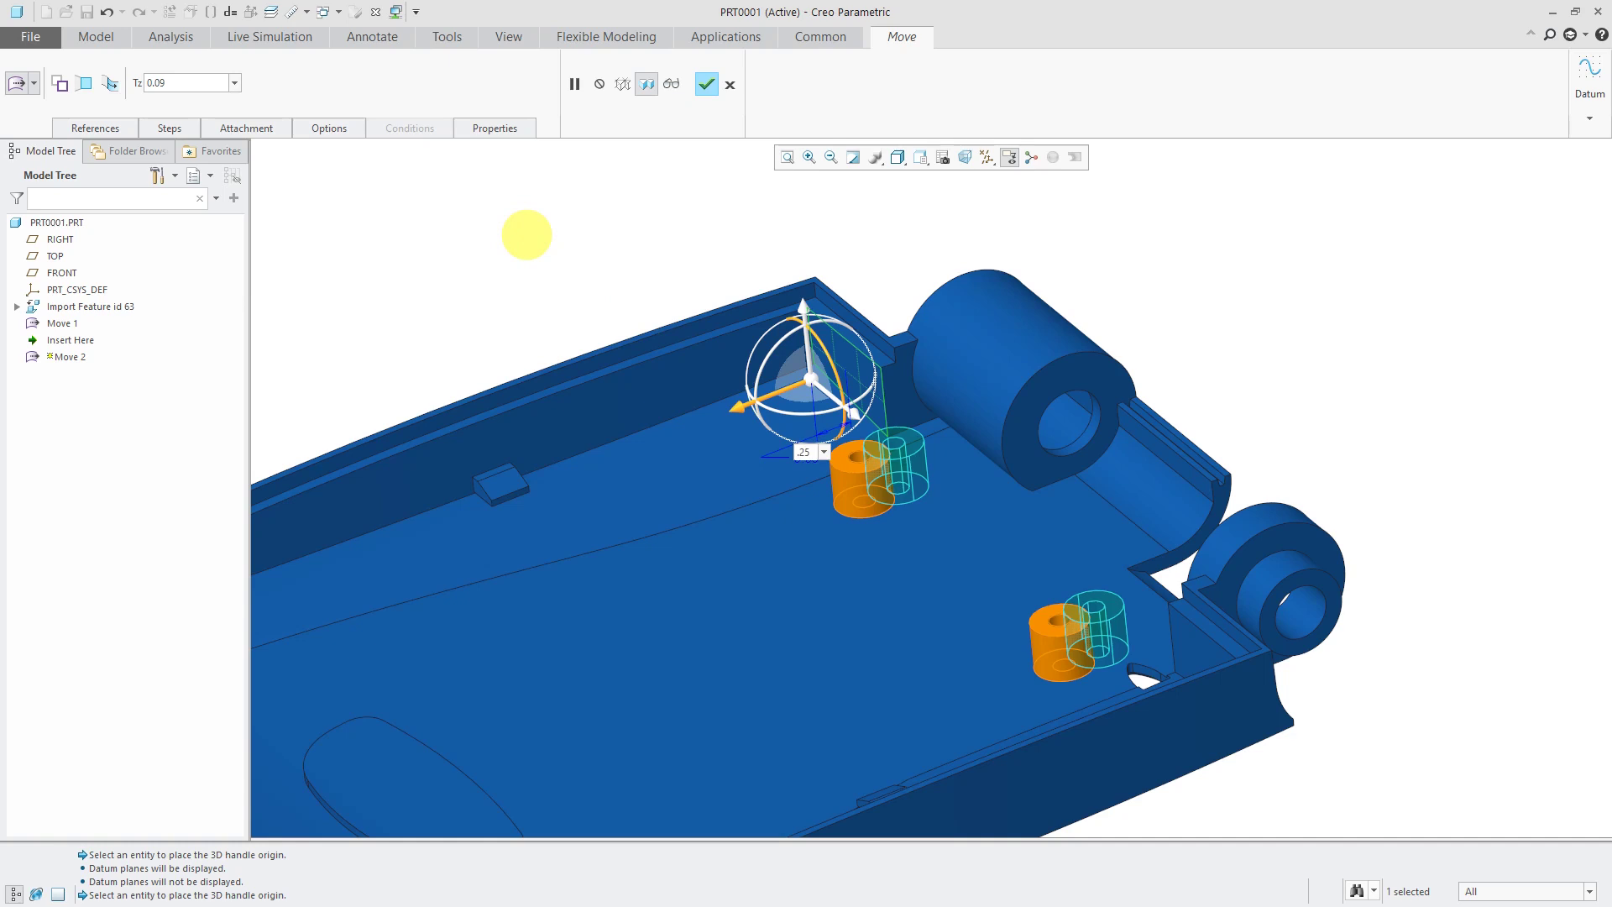
{"action": "key", "text": "Return"}
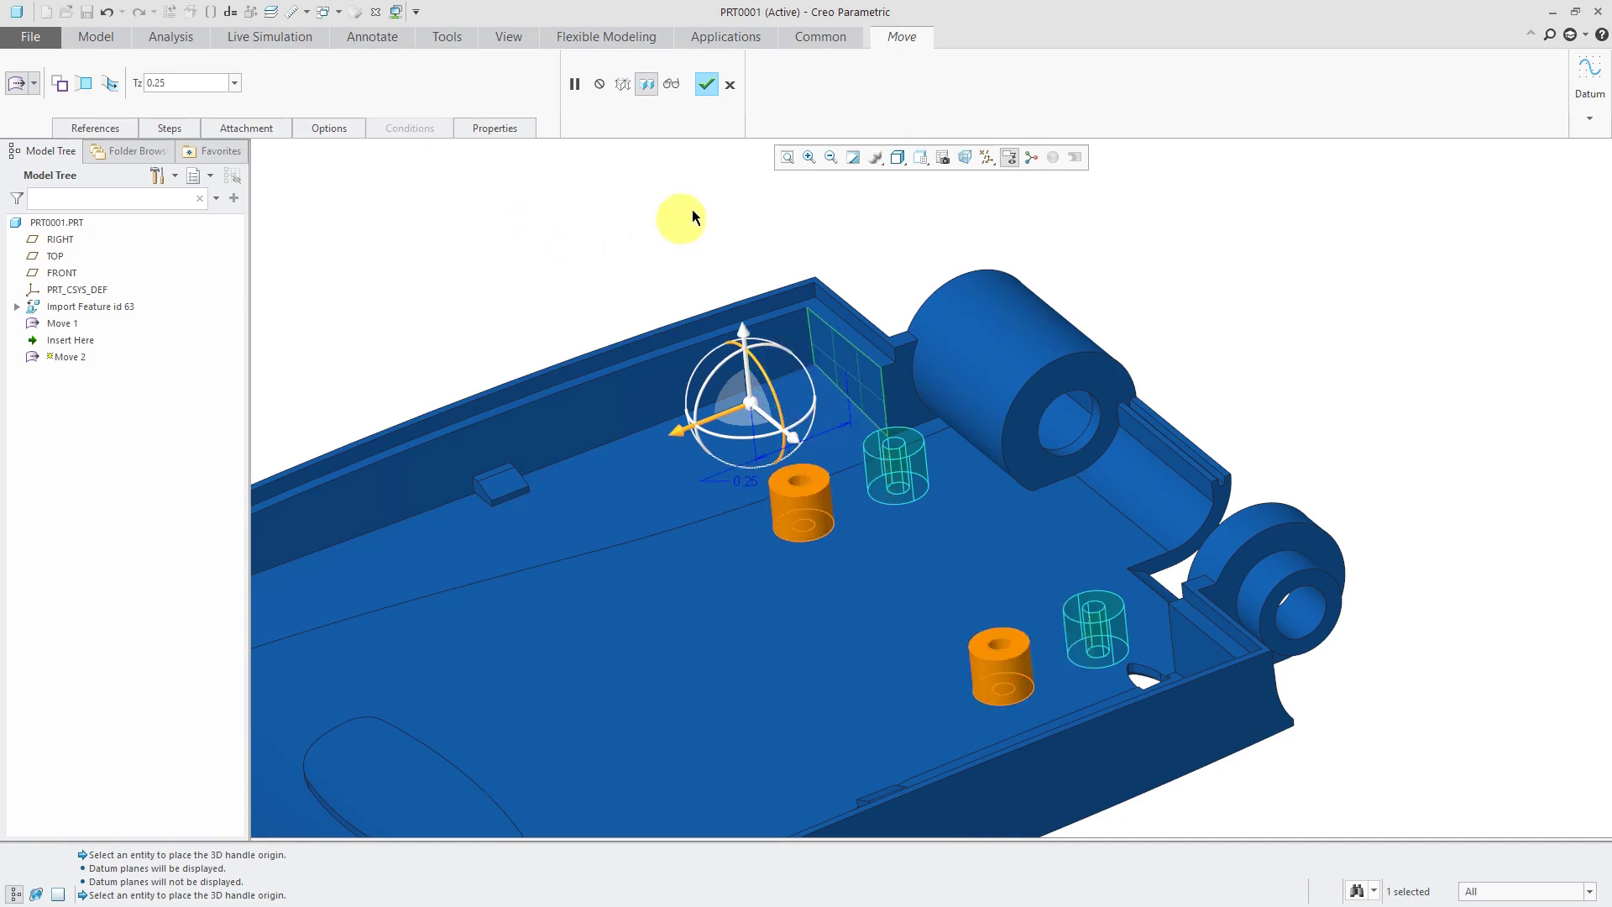
Step: Finish Move 2, turn to the opposite end, and select the side-wall slot as a whole cut
{"action": "left_click", "coordinate": [707, 84]}
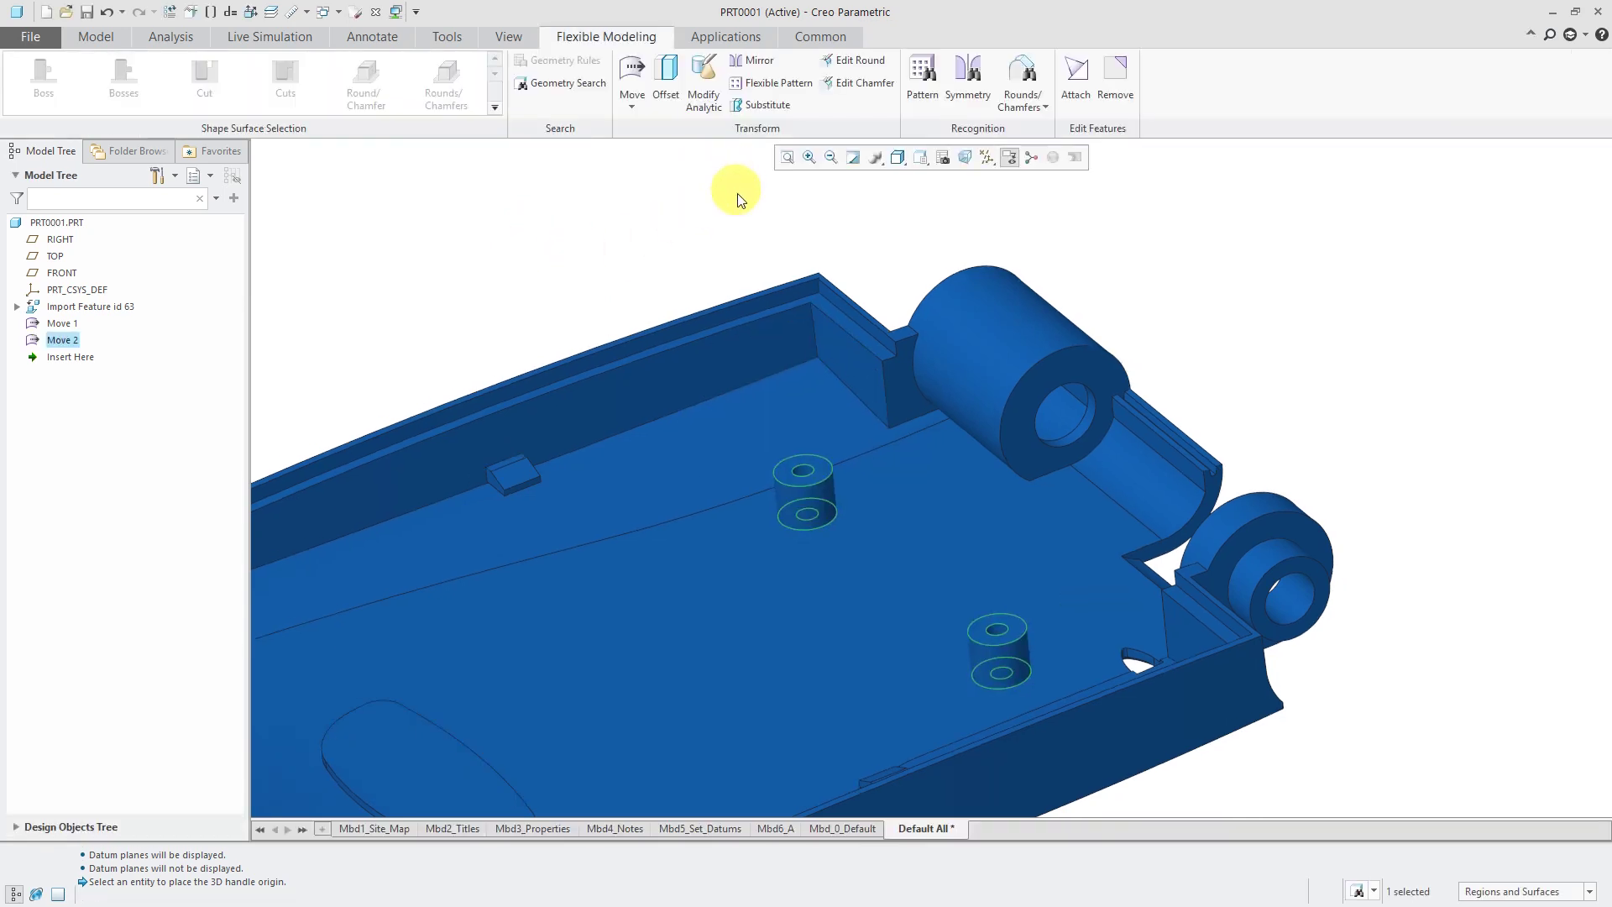
{"action": "mouse_move", "coordinate": [762, 250]}
{"action": "middle_mouse_down"}
{"action": "mouse_move", "coordinate": [823, 224]}
{"action": "mouse_move", "coordinate": [944, 251]}
{"action": "mouse_move", "coordinate": [909, 310]}
{"action": "middle_mouse_up"}
{"action": "scroll", "coordinate": [924, 294], "scroll_direction": "down", "scroll_amount": 3}
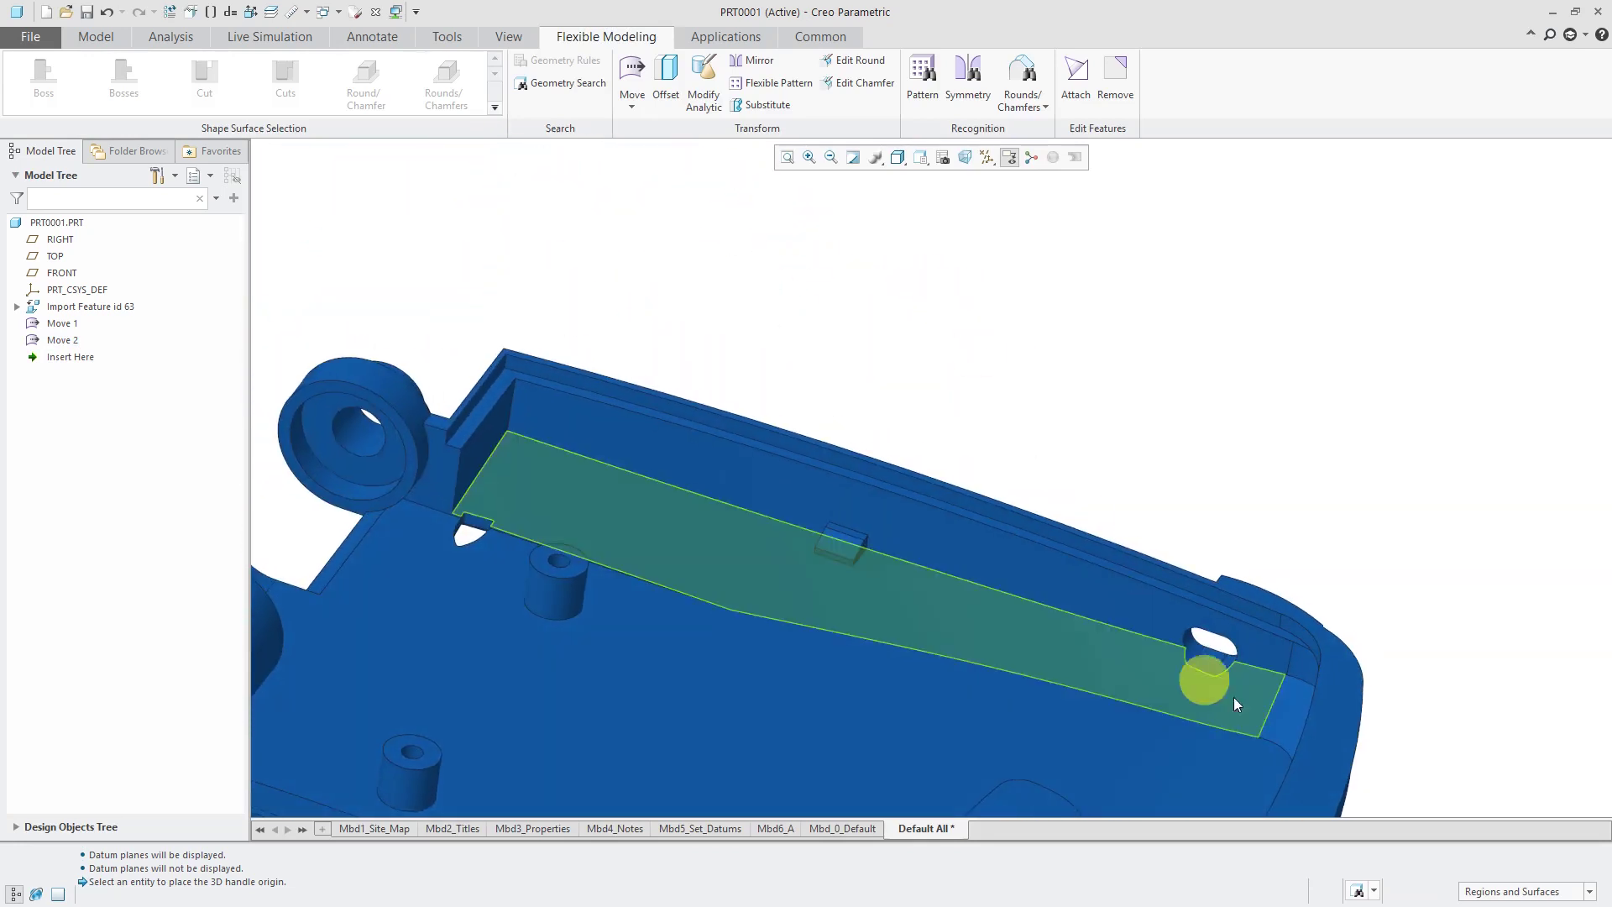
{"action": "scroll", "coordinate": [1249, 677], "scroll_direction": "up", "scroll_amount": 6}
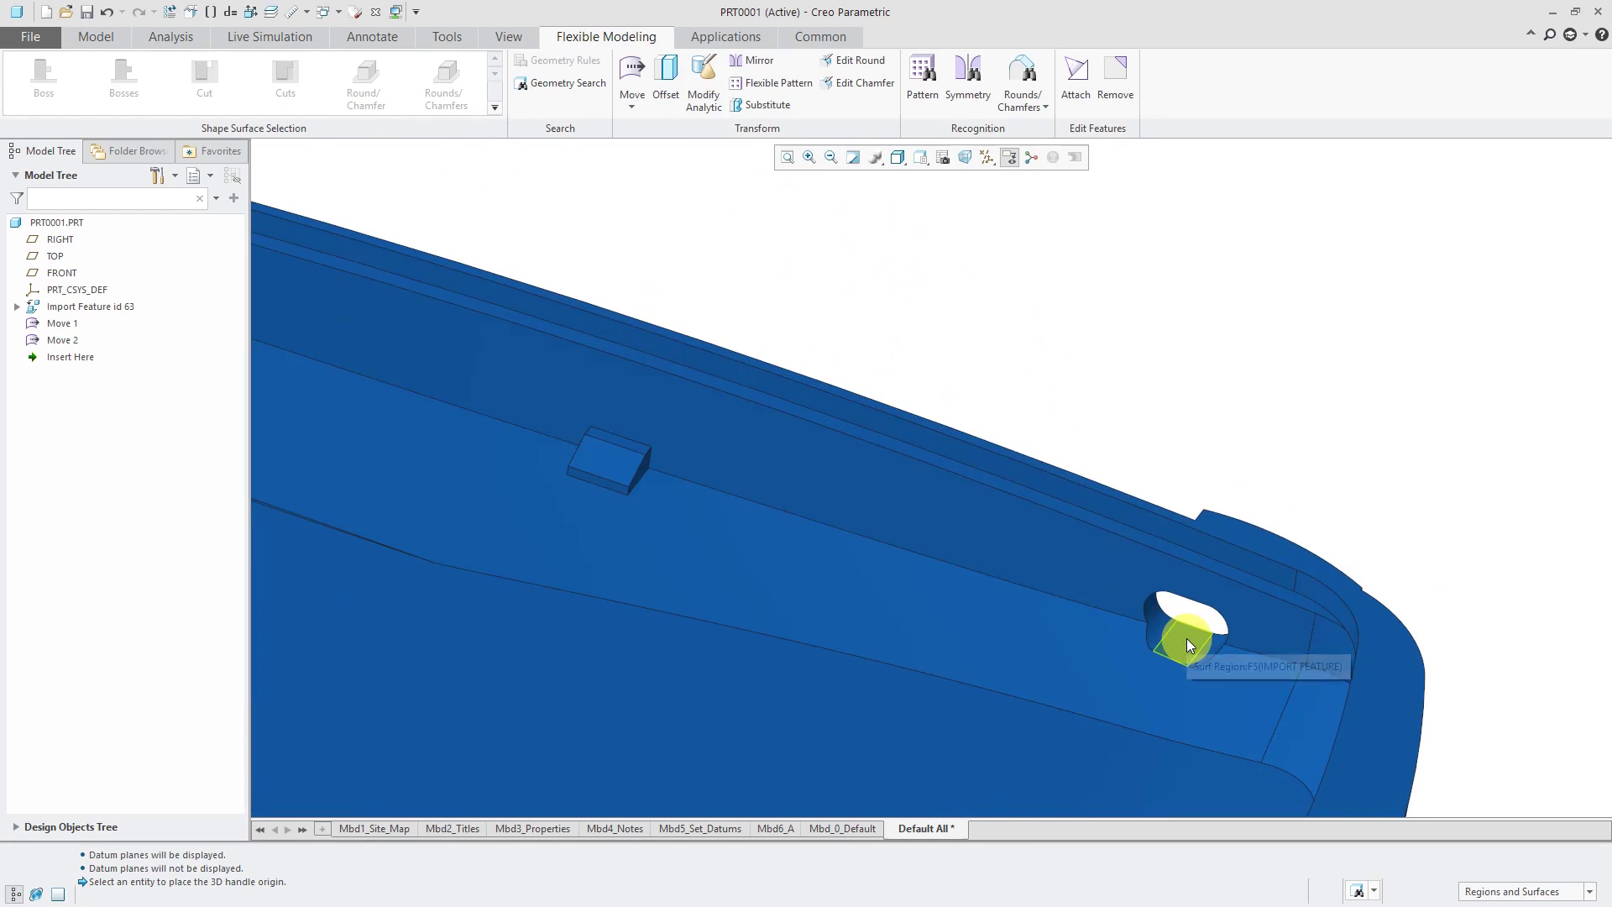
{"action": "left_click", "coordinate": [1186, 638]}
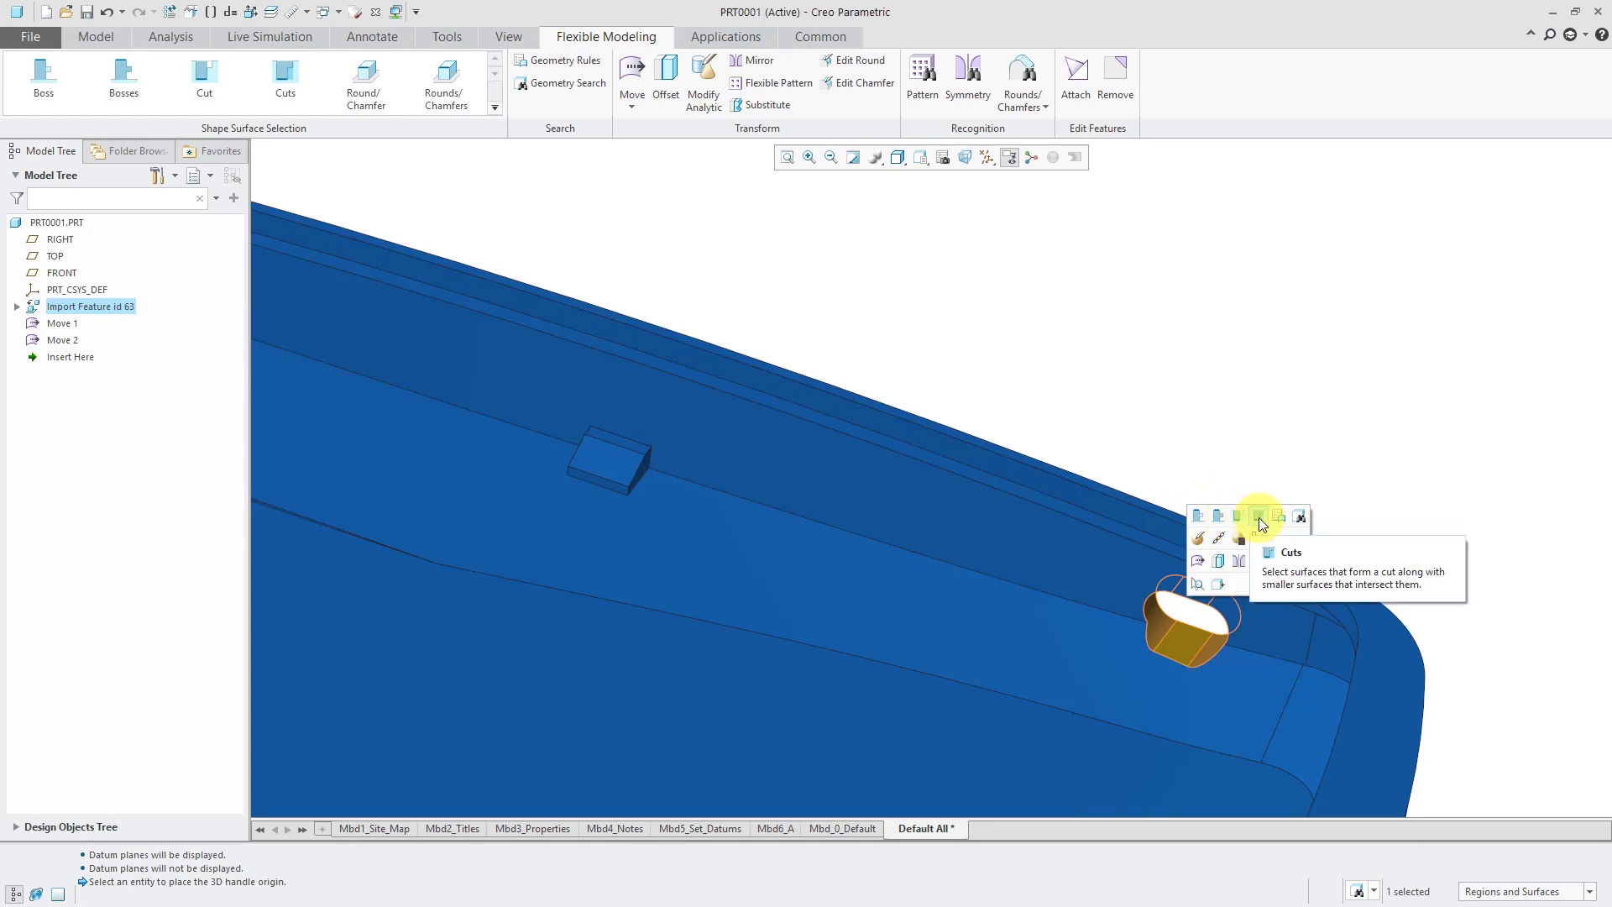
{"action": "left_click", "coordinate": [1258, 517]}
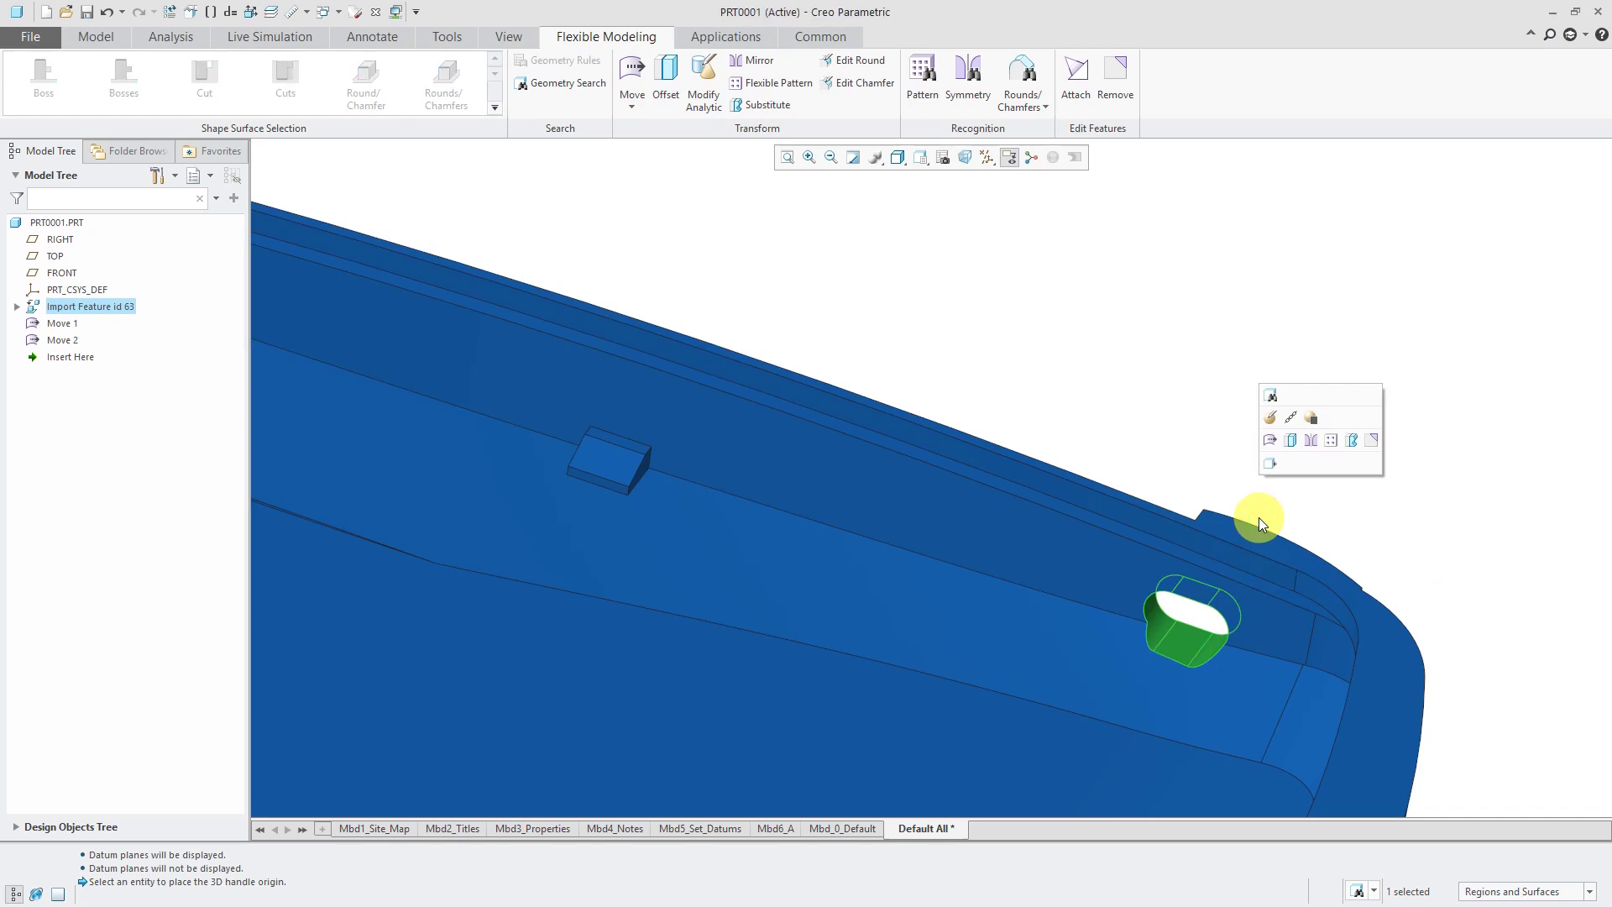
Step: Slide the side-wall slot along the wall and vertically as Move 3, then zoom out
{"action": "left_click", "coordinate": [1272, 440]}
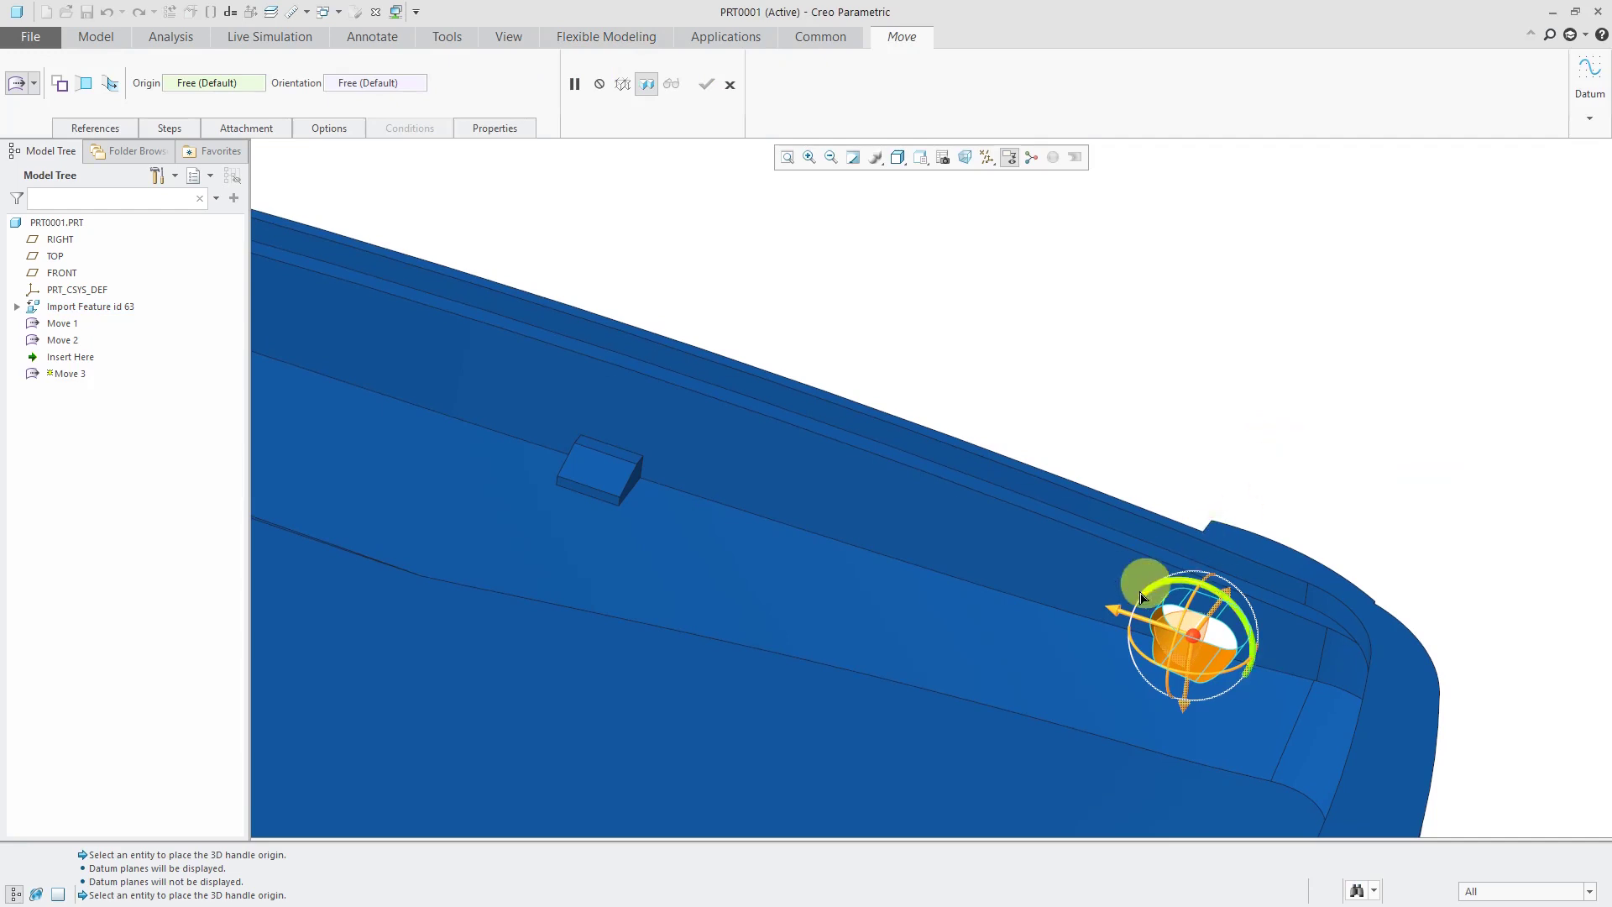
{"action": "left_click_drag", "start_coordinate": [1114, 606], "coordinate": [723, 505]}
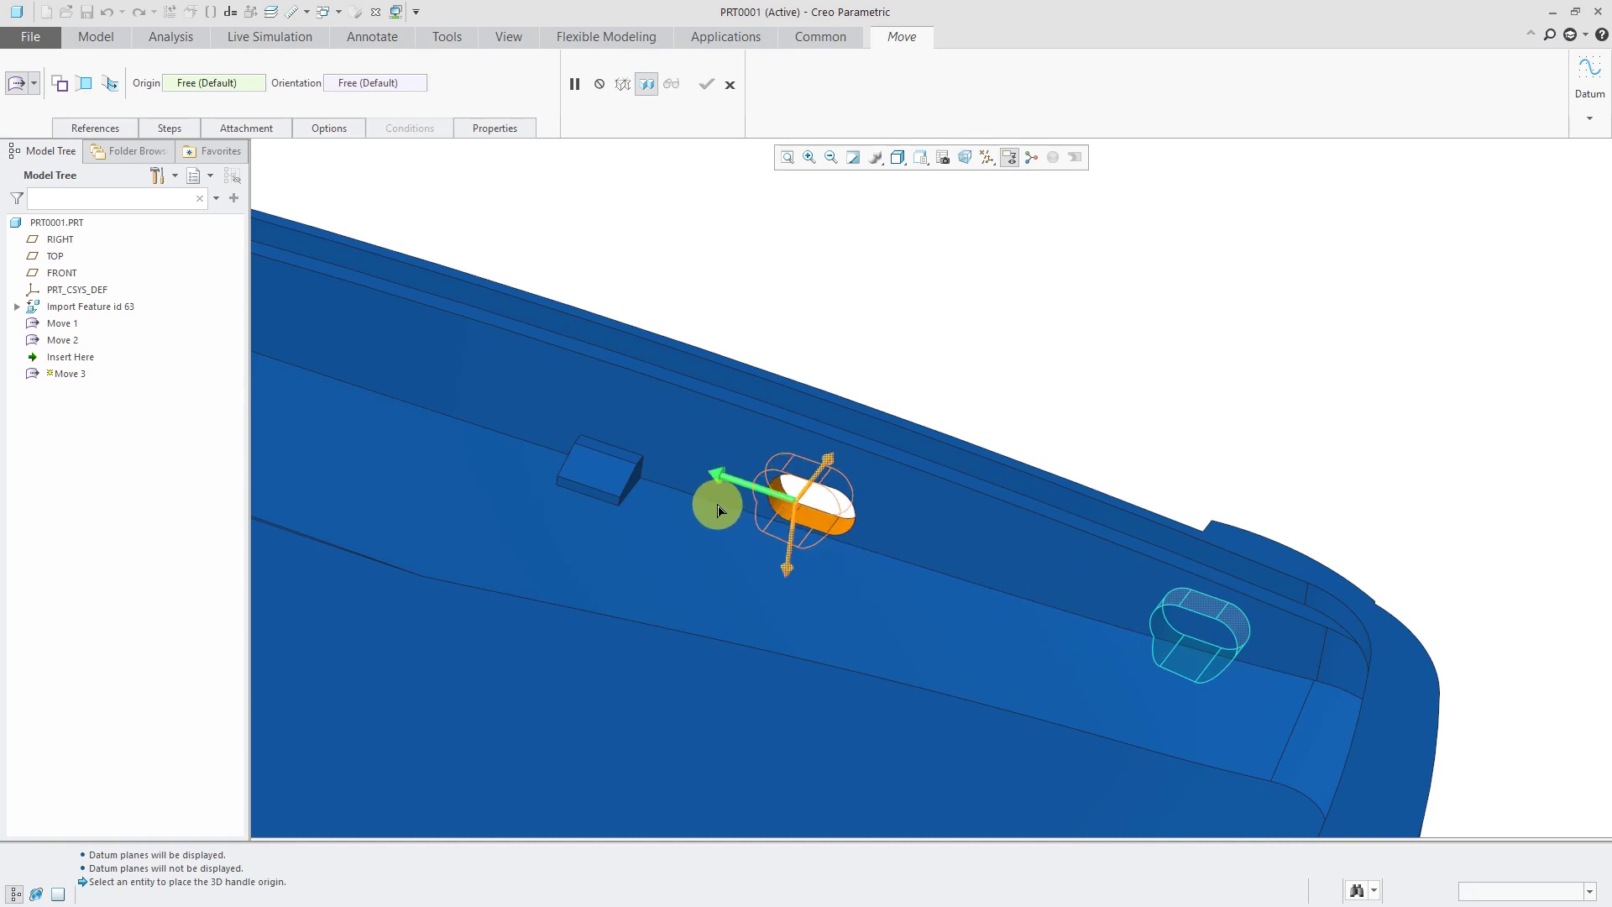
{"action": "left_click_drag", "start_coordinate": [796, 558], "coordinate": [787, 579]}
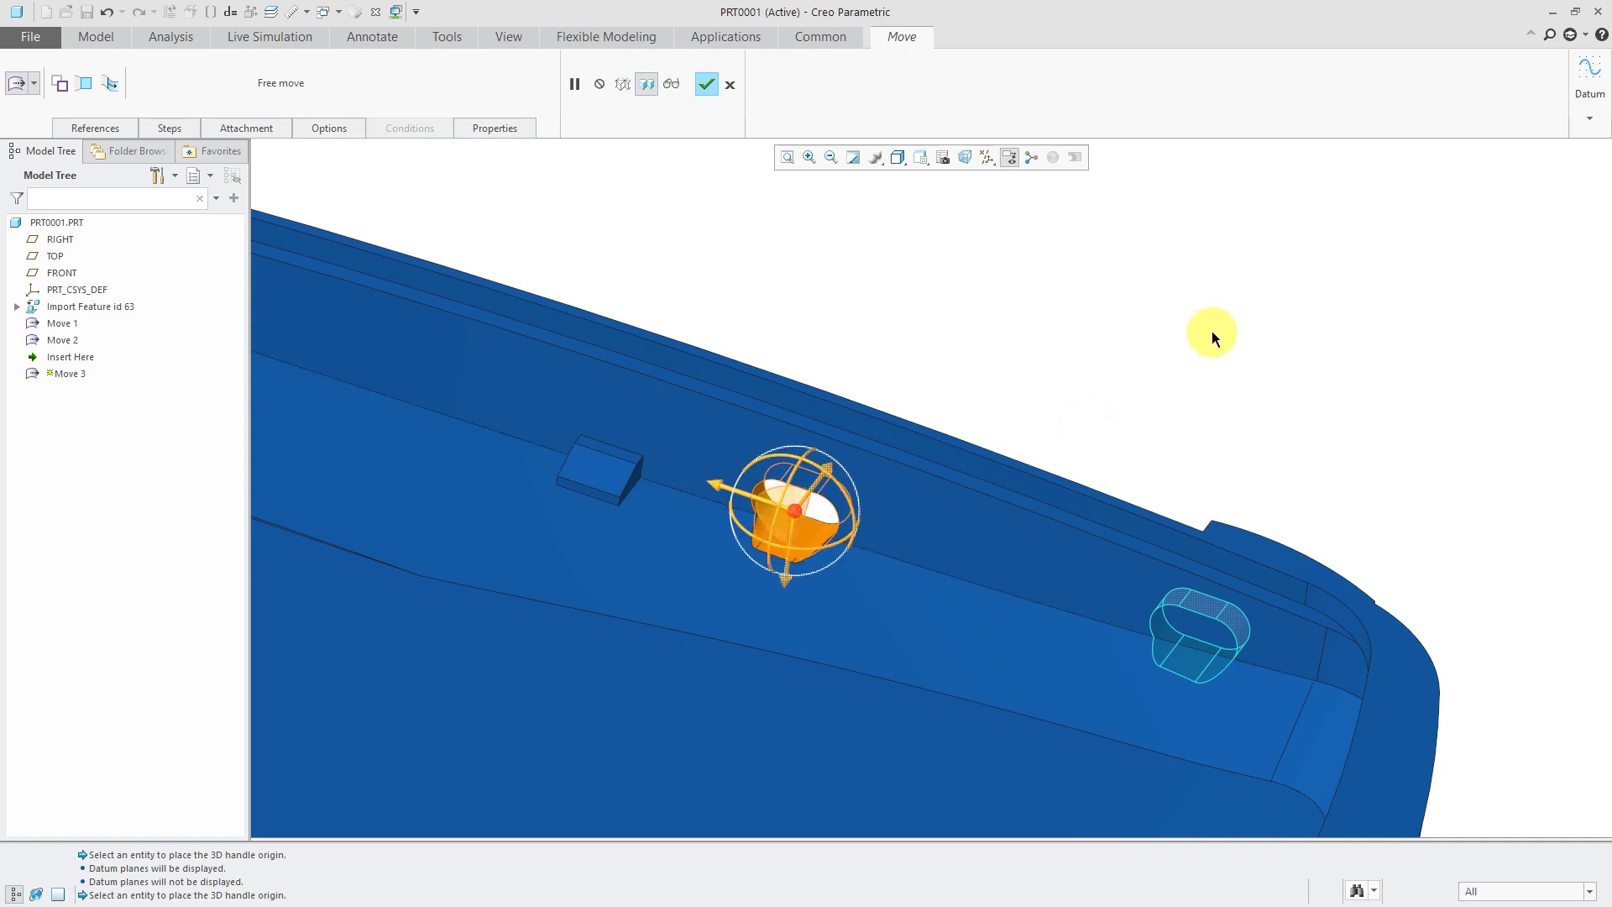
{"action": "middle_click", "coordinate": [967, 323]}
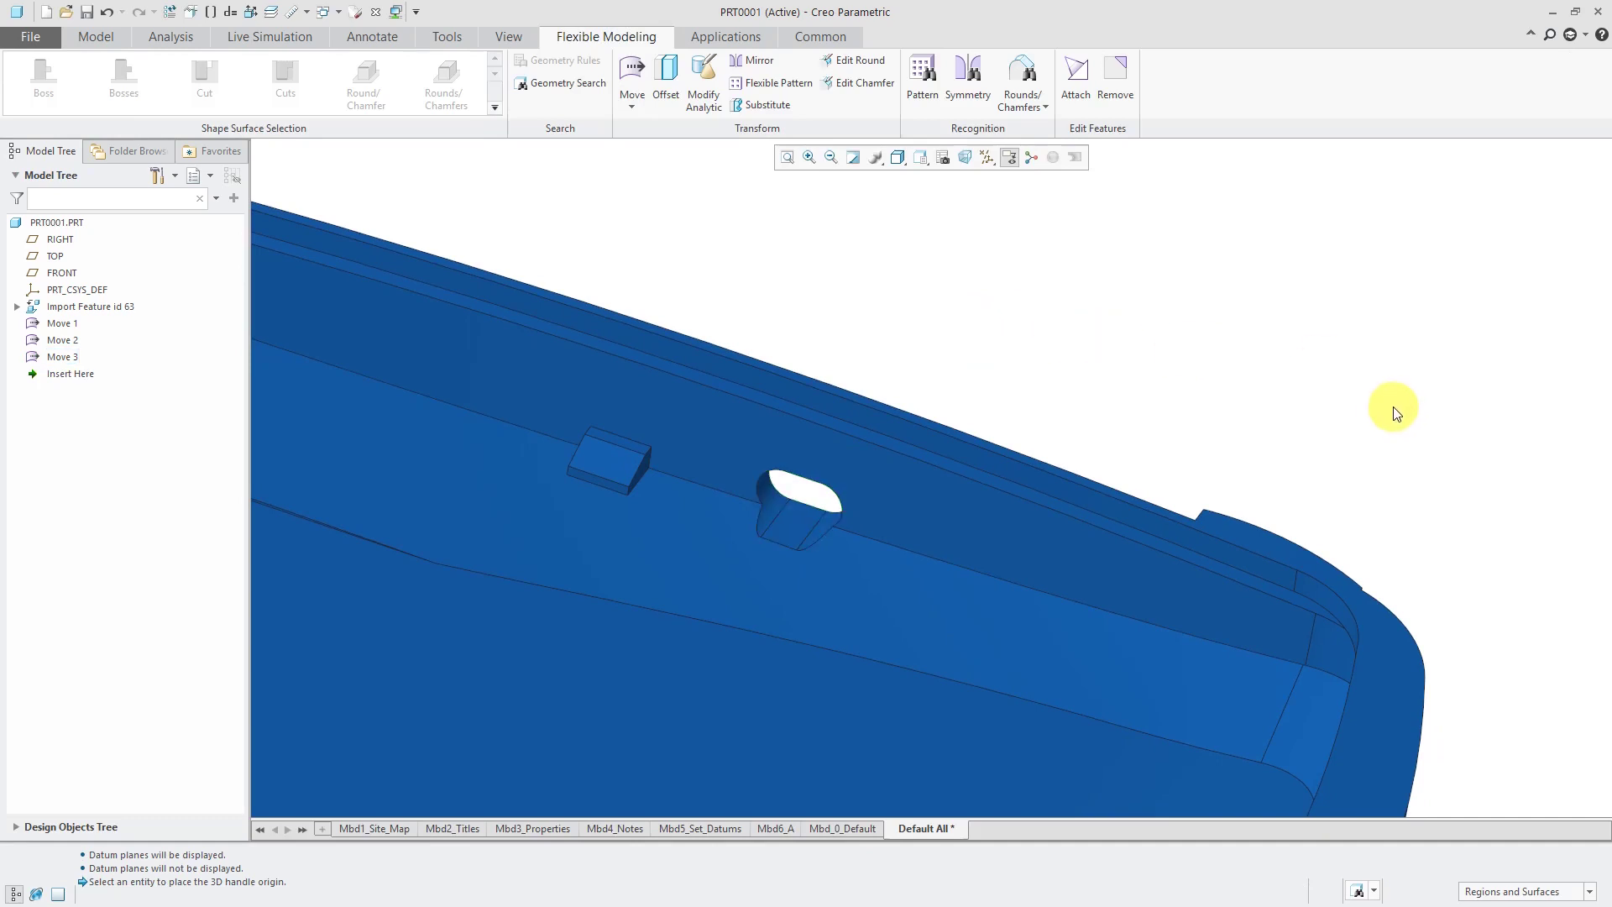
{"action": "scroll", "coordinate": [1389, 409], "scroll_direction": "down", "scroll_amount": 3}
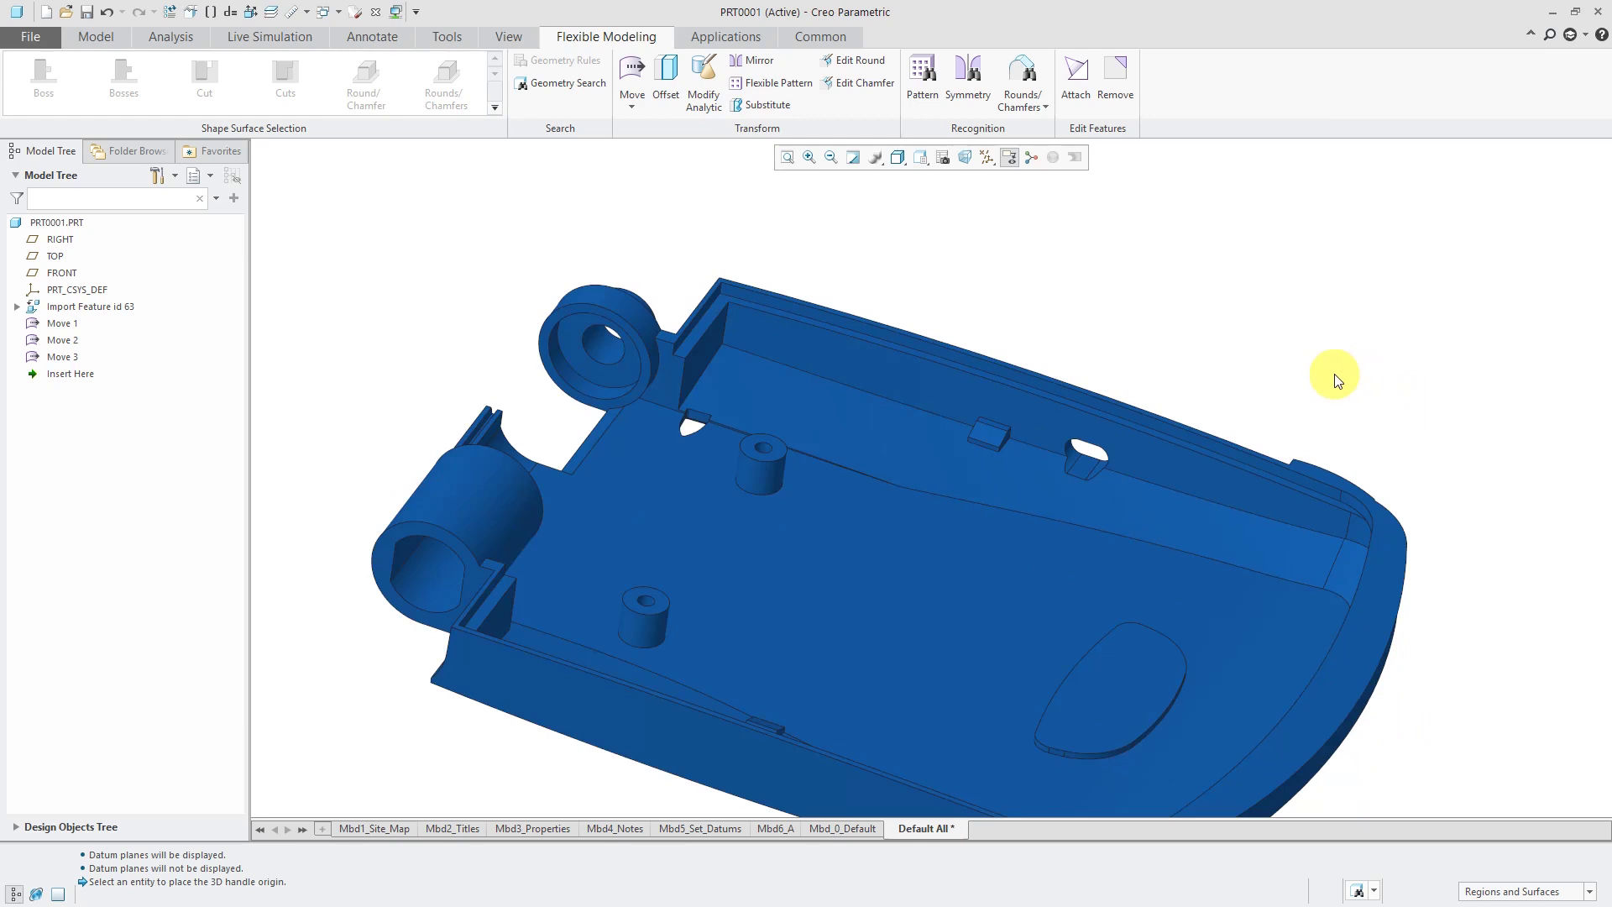
{"action": "left_click", "coordinate": [327, 12]}
Step: Switch to the PRT0002 window and orbit the part to inspect it
{"action": "left_click", "coordinate": [355, 52]}
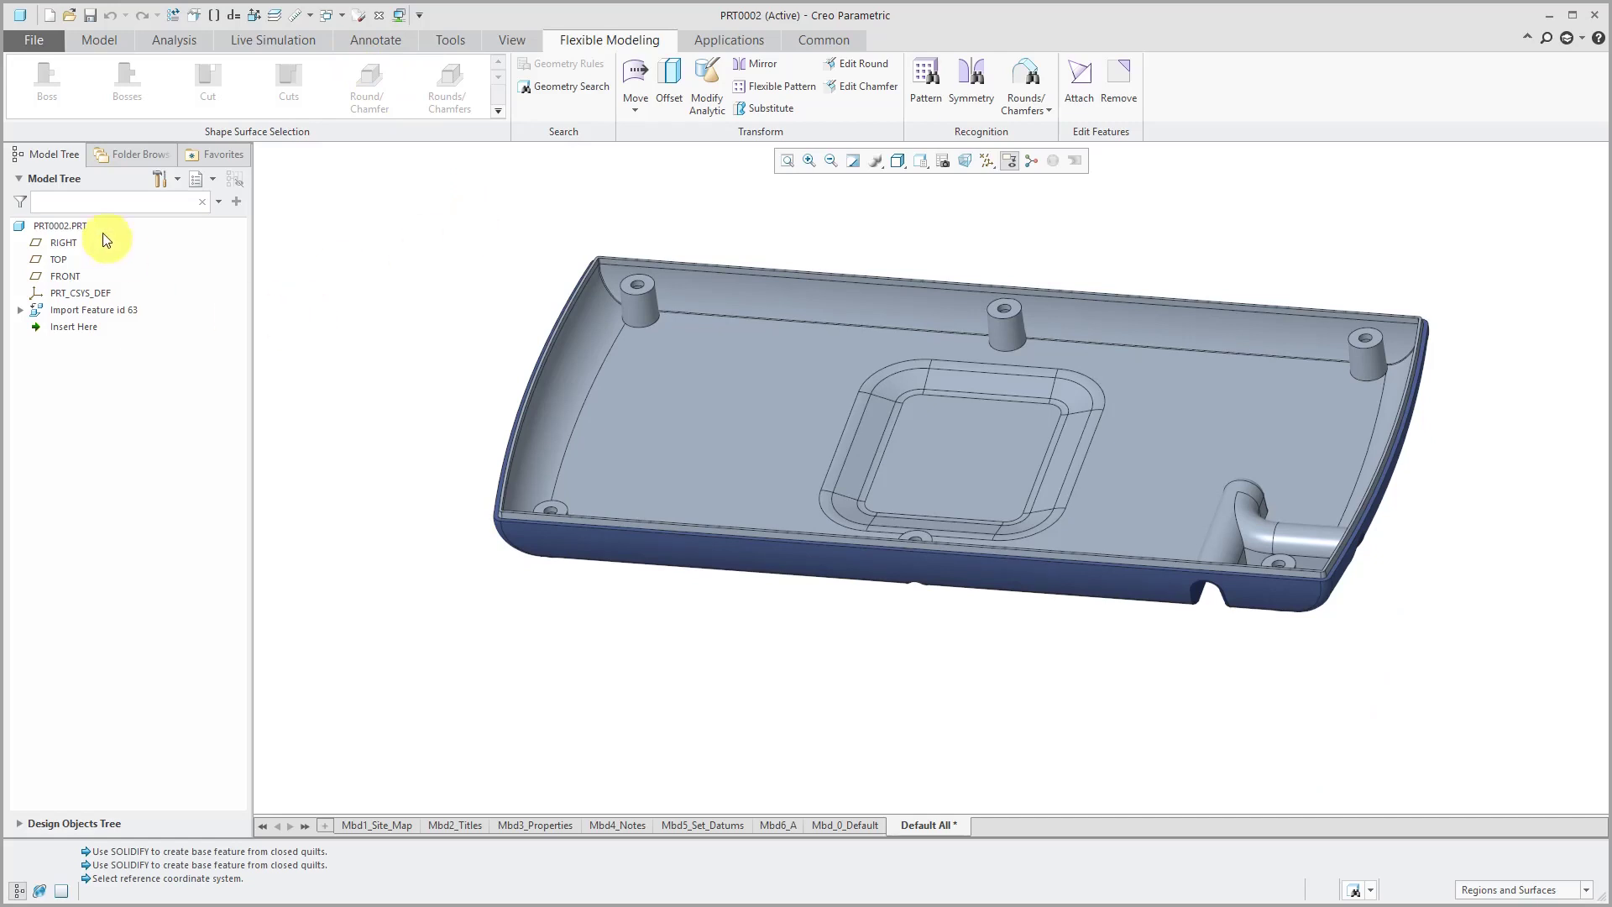
{"action": "mouse_move", "coordinate": [856, 605]}
{"action": "middle_mouse_down"}
{"action": "mouse_move", "coordinate": [857, 493]}
{"action": "mouse_move", "coordinate": [835, 618]}
{"action": "middle_mouse_up"}
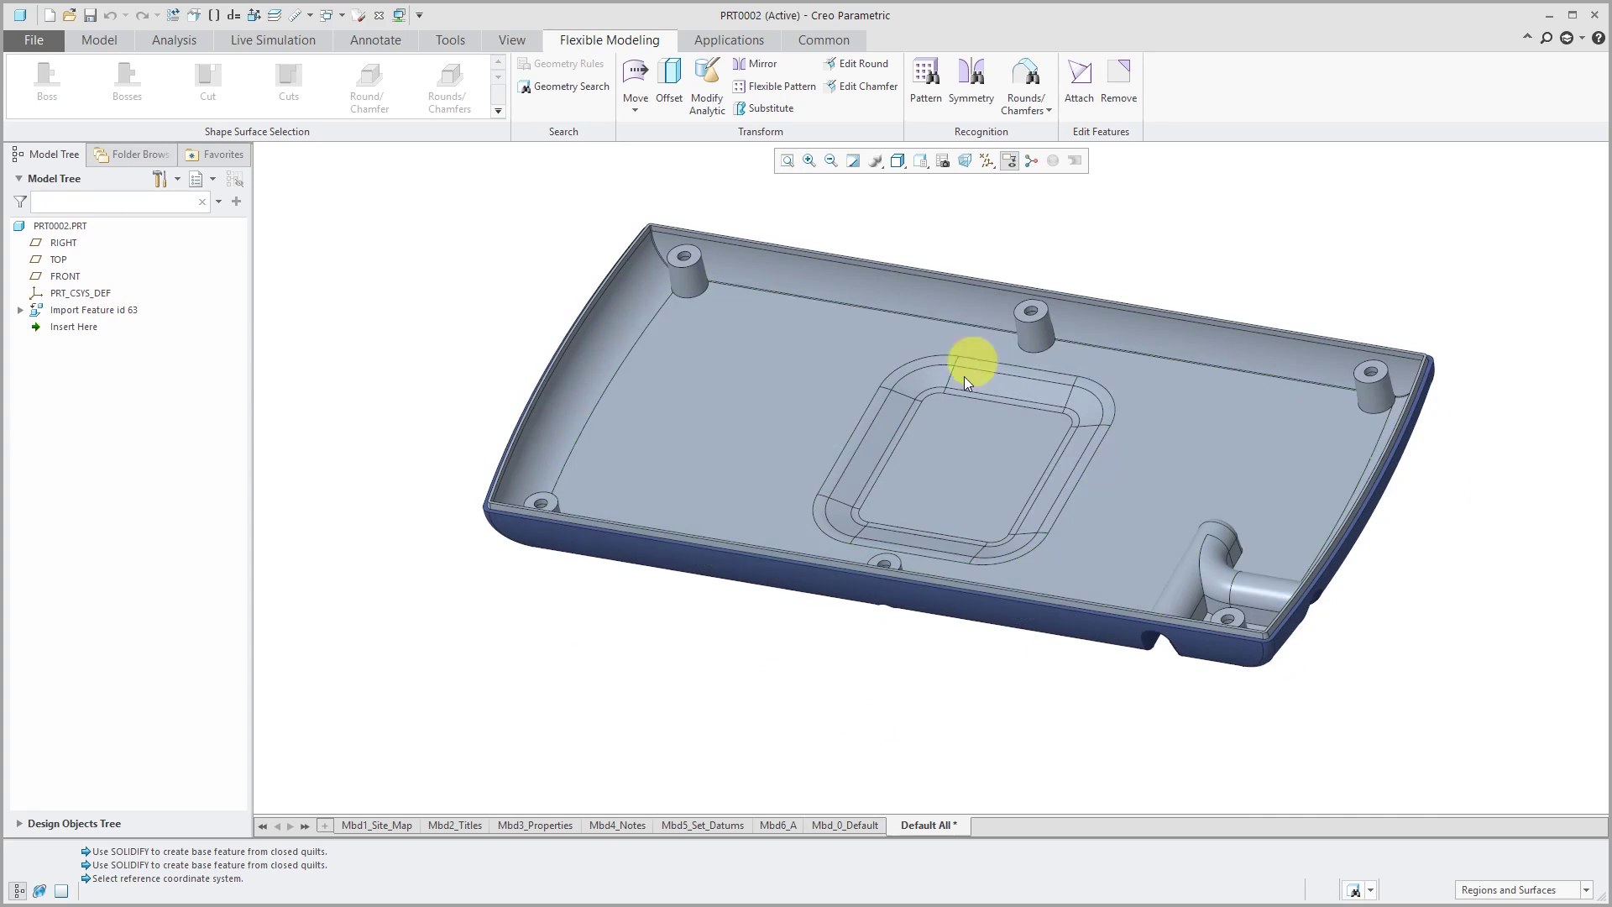
{"action": "mouse_move", "coordinate": [954, 516]}
{"action": "middle_mouse_down"}
{"action": "mouse_move", "coordinate": [947, 417]}
{"action": "mouse_move", "coordinate": [961, 497]}
{"action": "middle_mouse_up"}
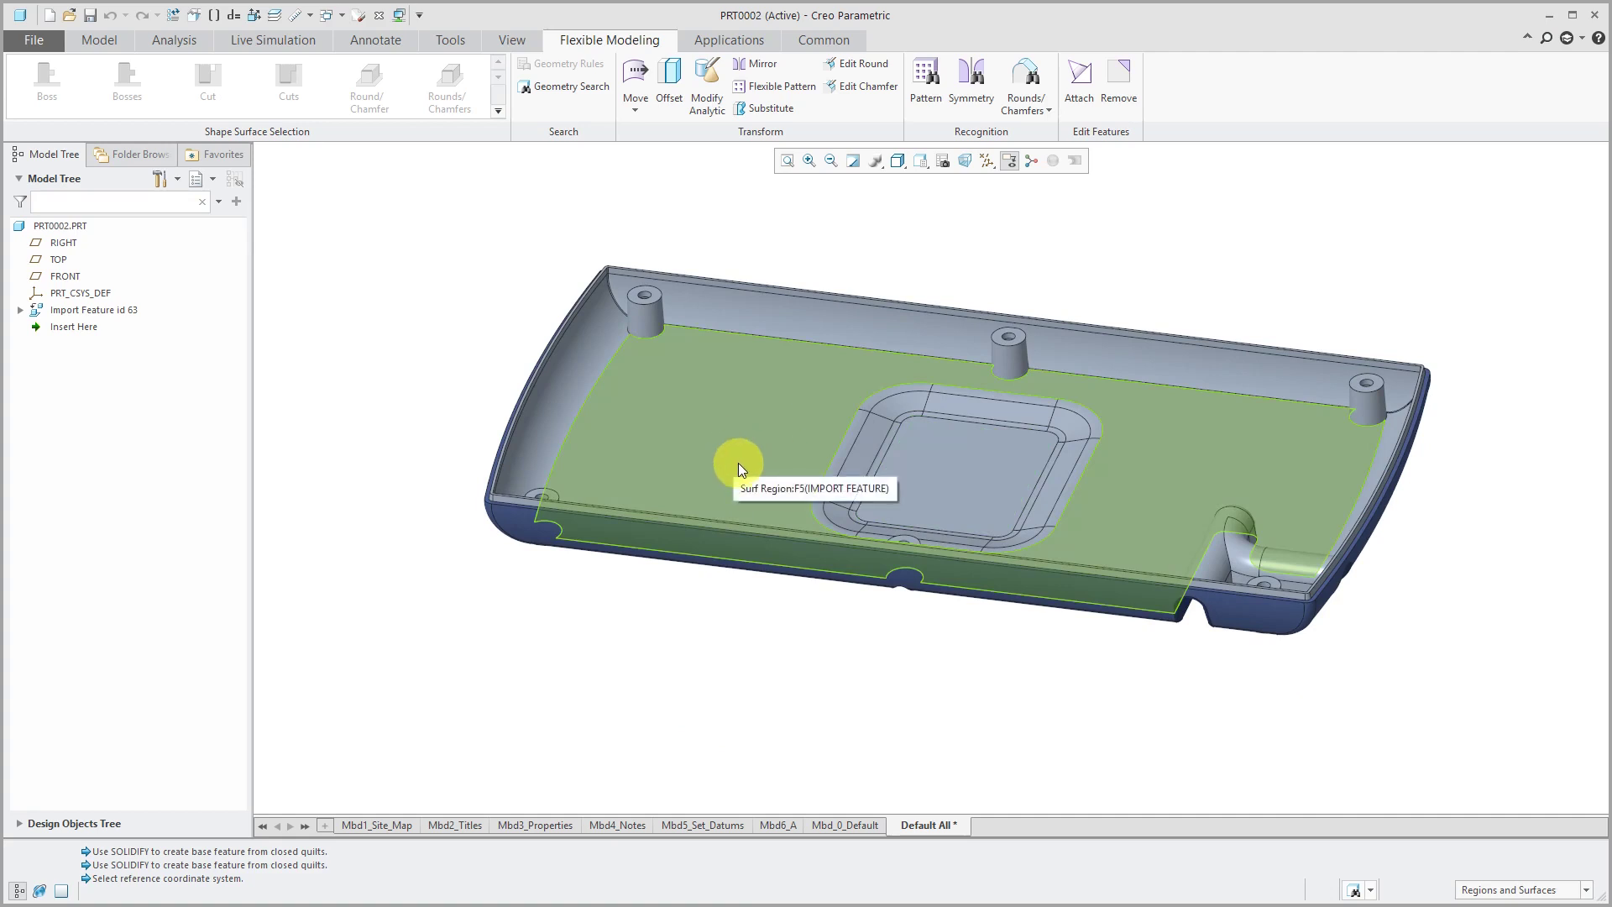
Step: Select the rectangular depression's floor and underside face as a whole cut and start a Move
{"action": "left_click", "coordinate": [963, 481]}
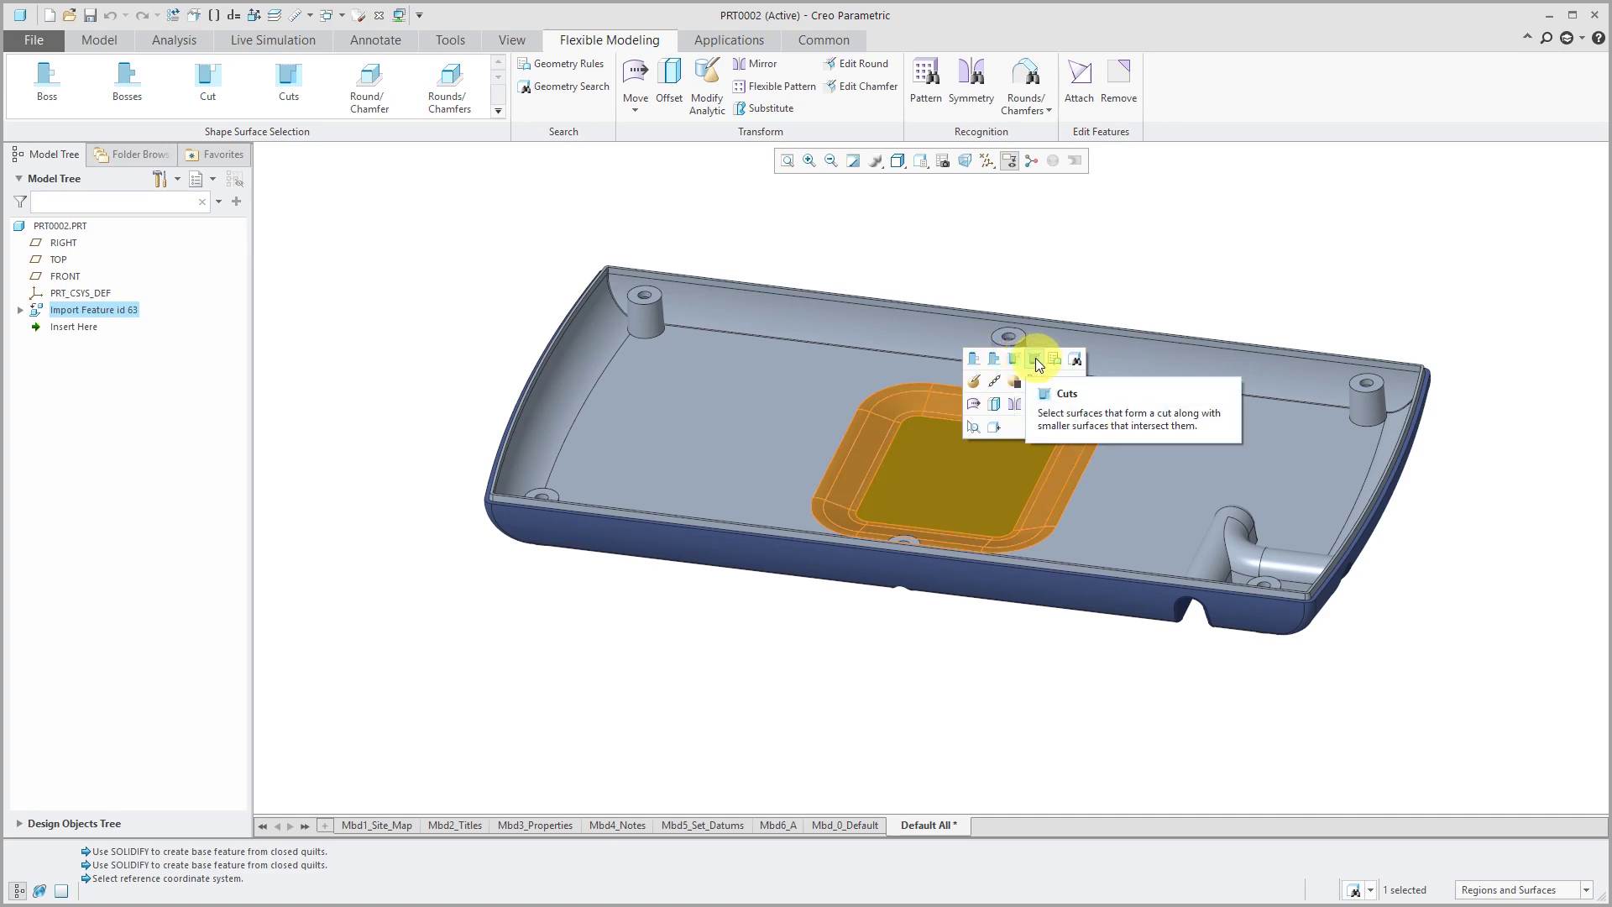
{"action": "left_click", "coordinate": [1037, 361]}
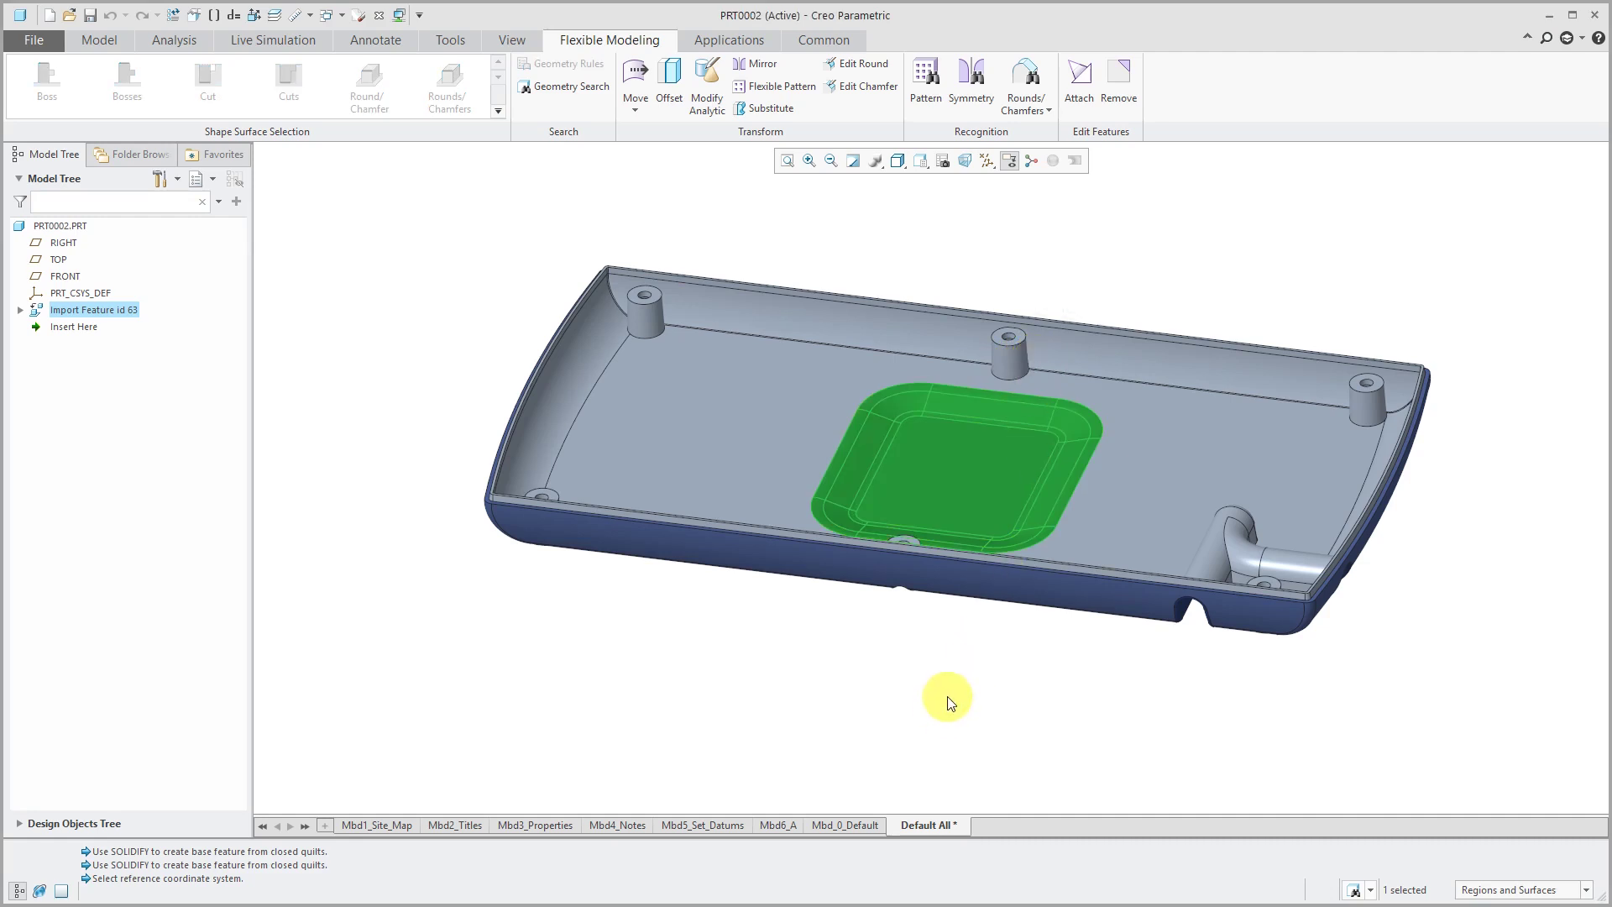
{"action": "middle_click_drag", "start_coordinate": [947, 703], "coordinate": [954, 605]}
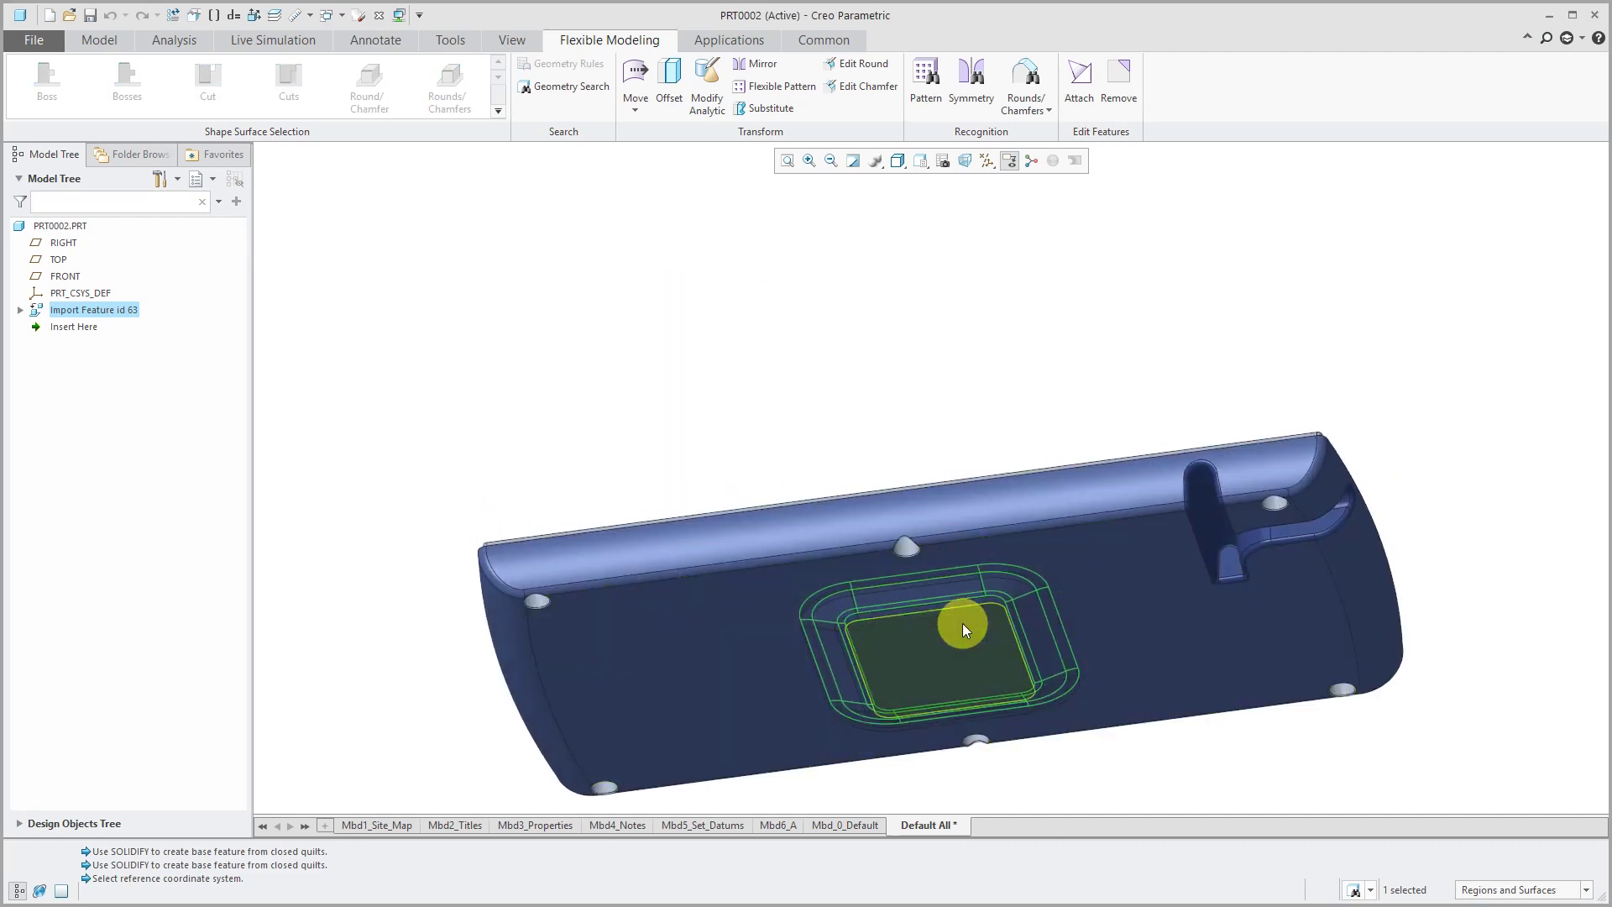
{"action": "left_click", "coordinate": [954, 639], "text": "ctrl"}
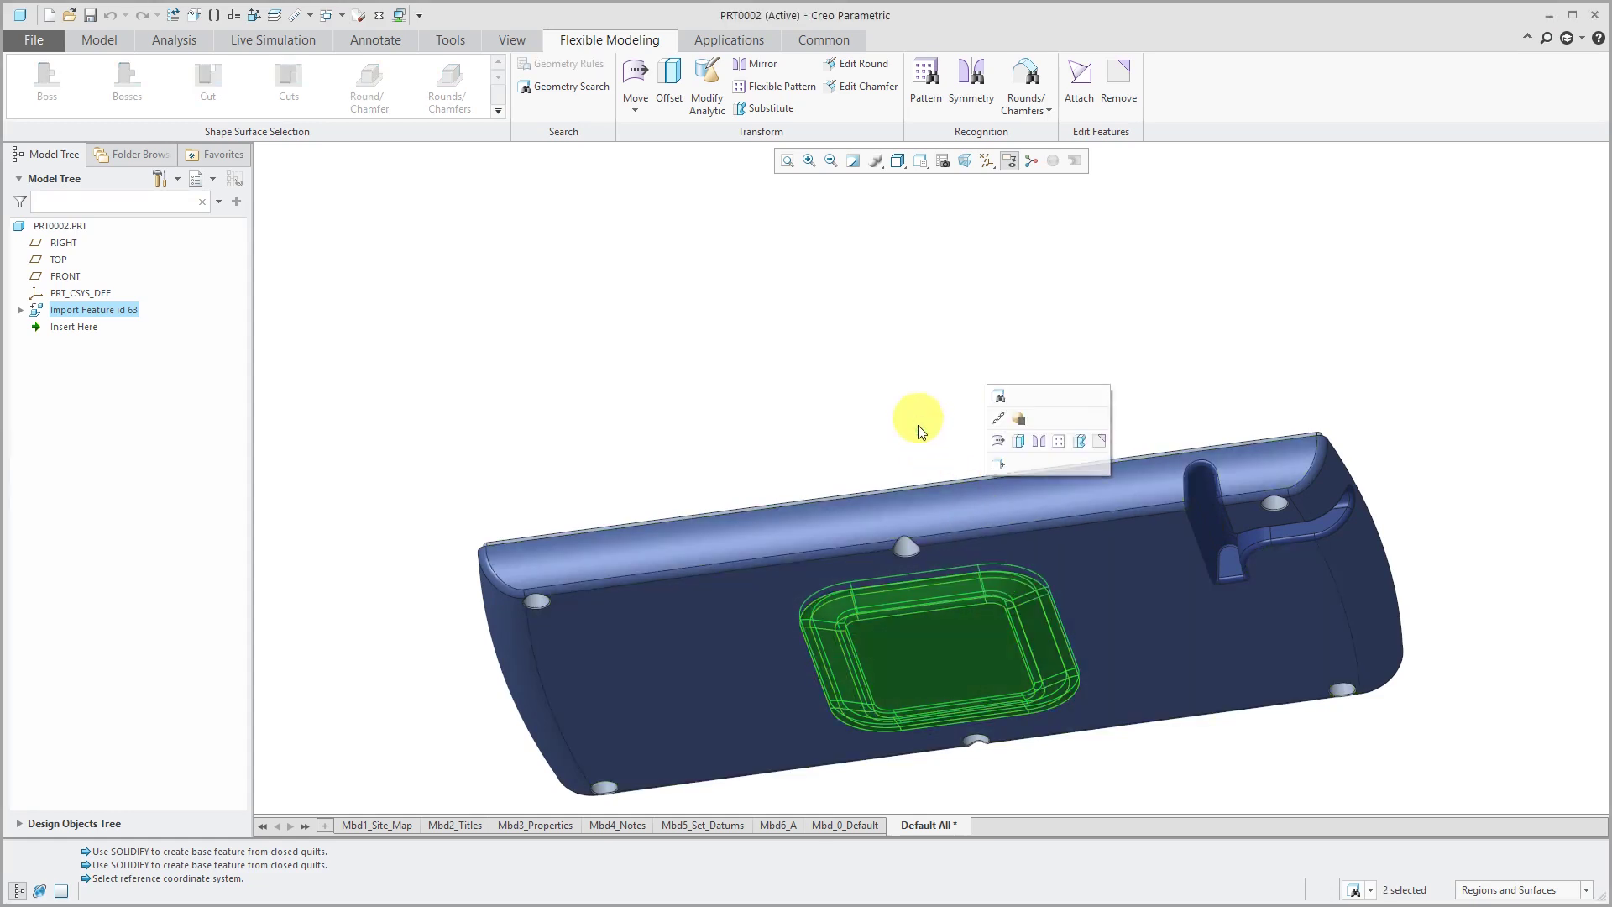
{"action": "middle_click_drag", "start_coordinate": [919, 425], "coordinate": [922, 506]}
{"action": "middle_click_drag", "start_coordinate": [889, 603], "coordinate": [882, 504]}
{"action": "left_click", "coordinate": [638, 79]}
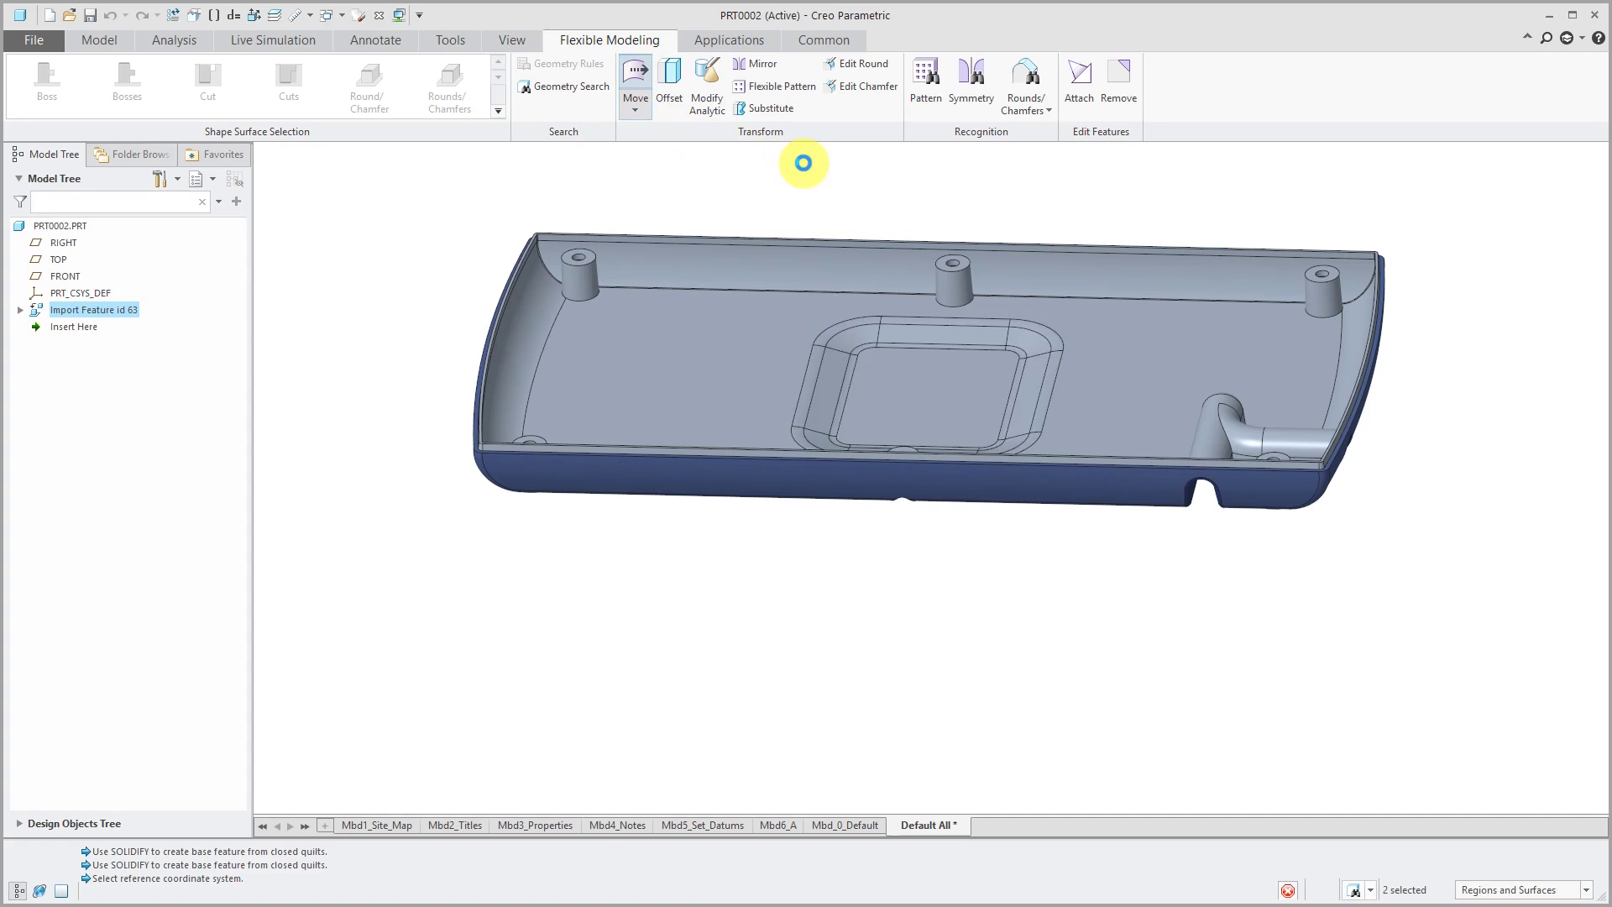
Step: Anchor the dragger on the top wall edge and shift the depression 1.25 along it
{"action": "middle_click_drag", "start_coordinate": [860, 269], "coordinate": [906, 382]}
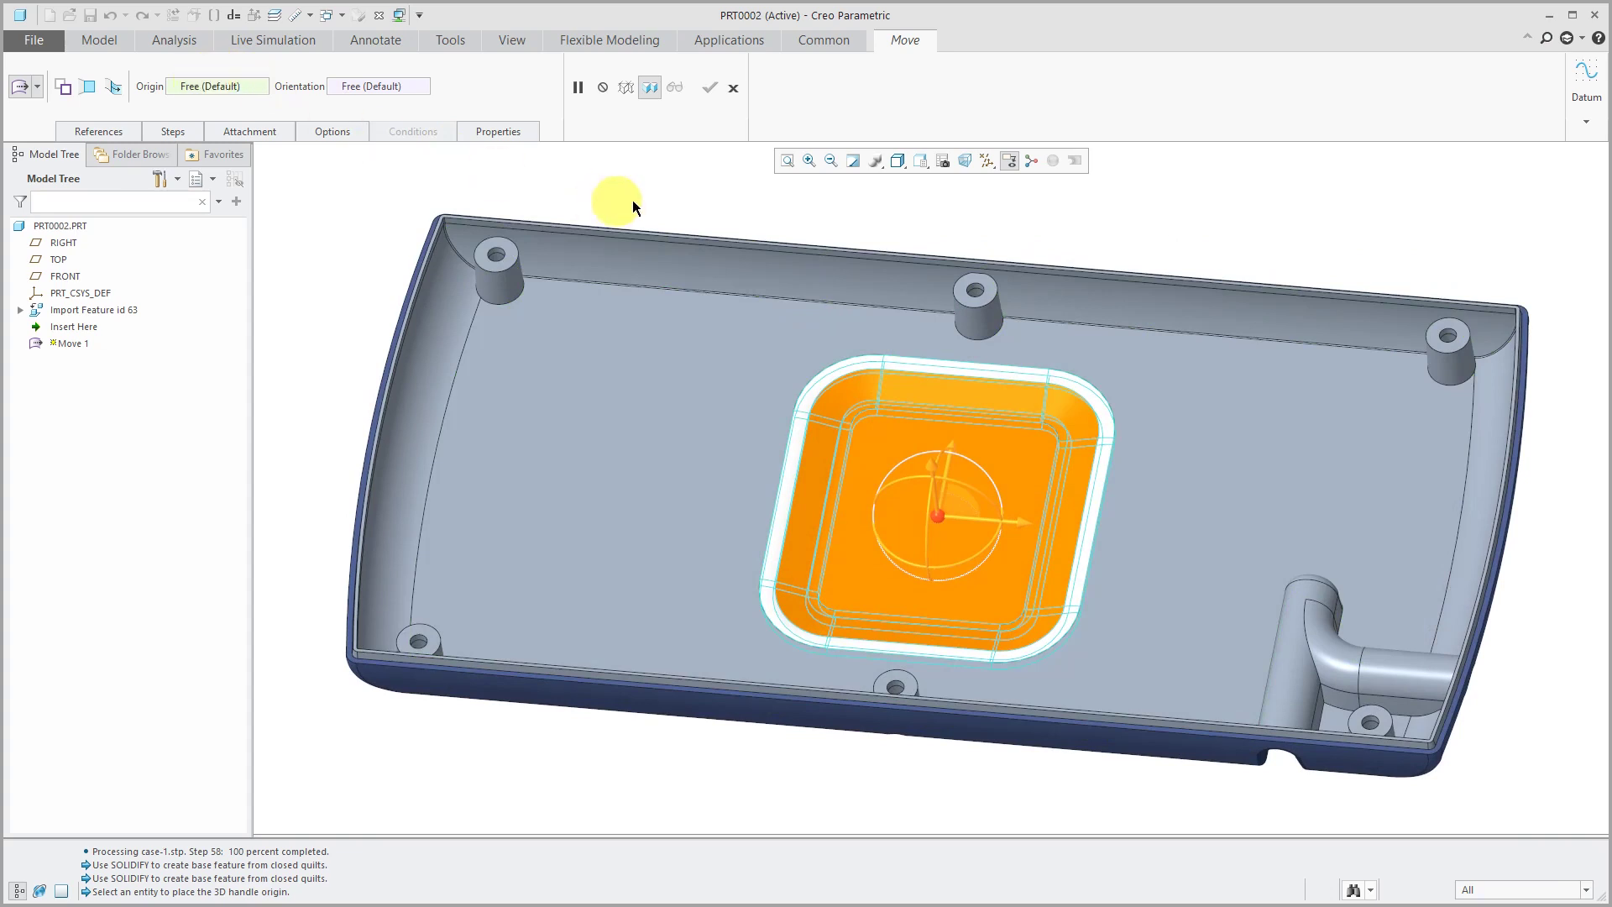
{"action": "left_click", "coordinate": [682, 239]}
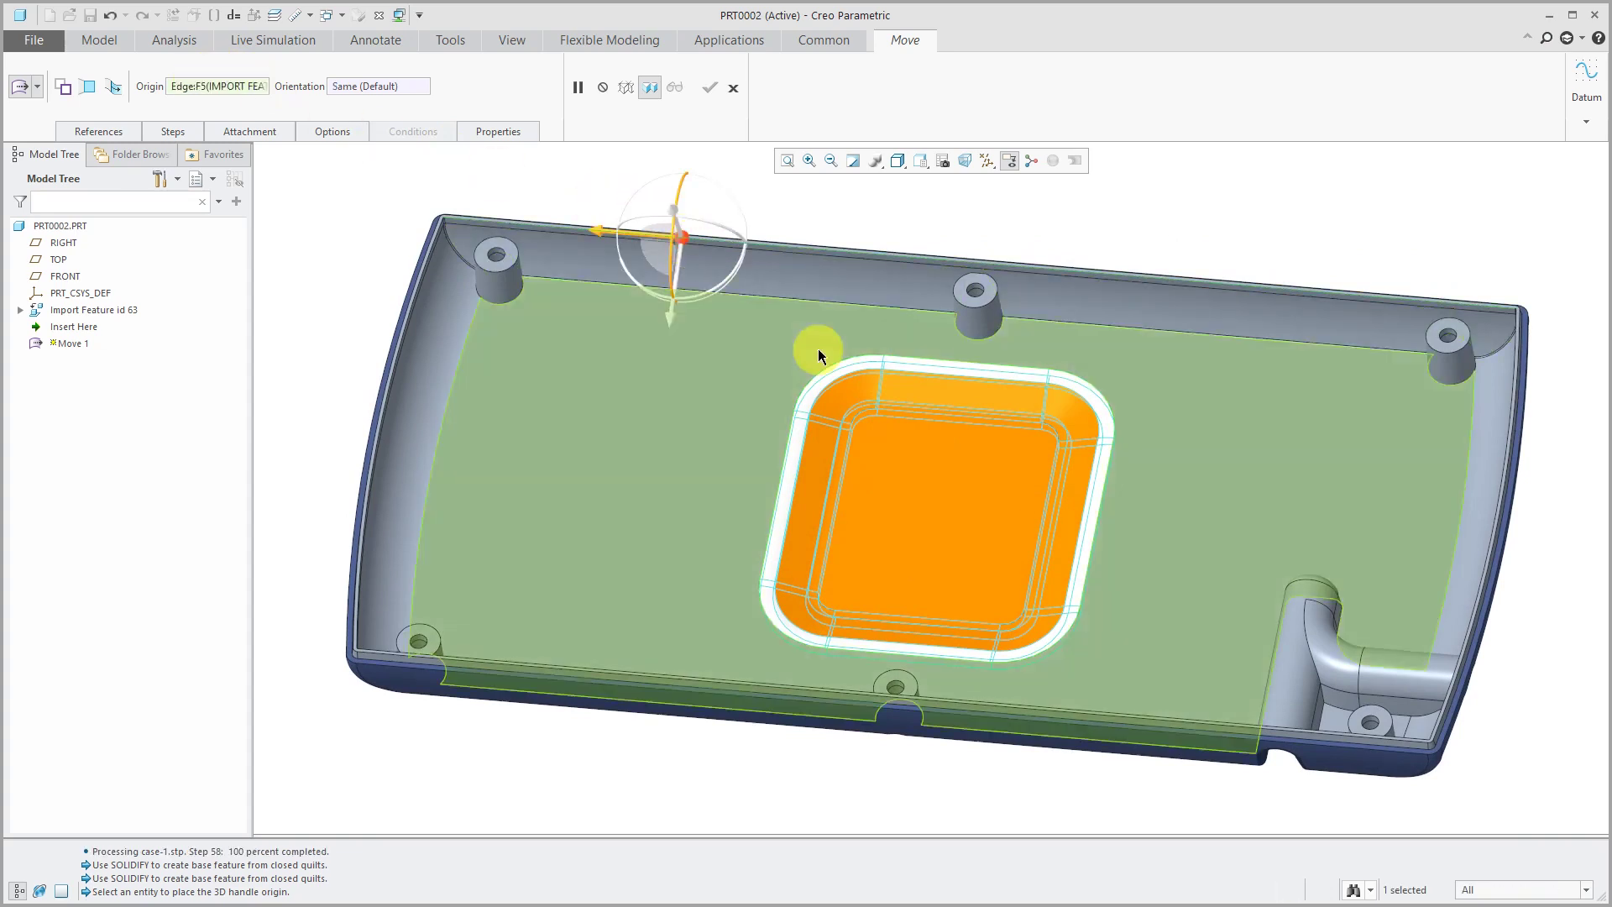
{"action": "left_click_drag", "start_coordinate": [624, 239], "coordinate": [515, 224]}
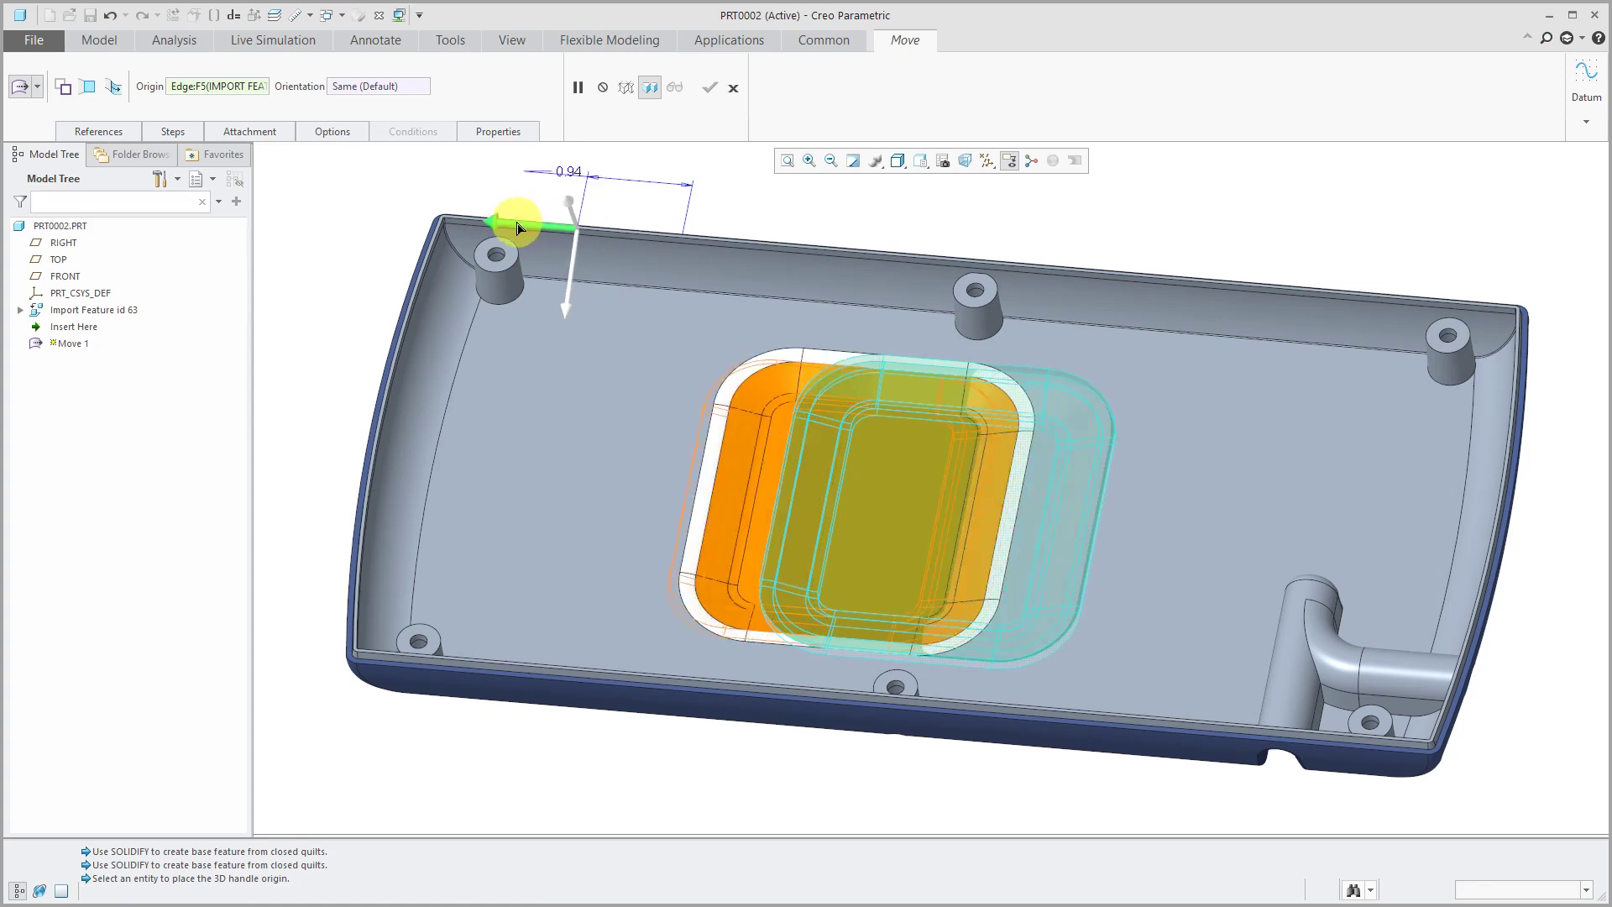
{"action": "double_click", "coordinate": [576, 178]}
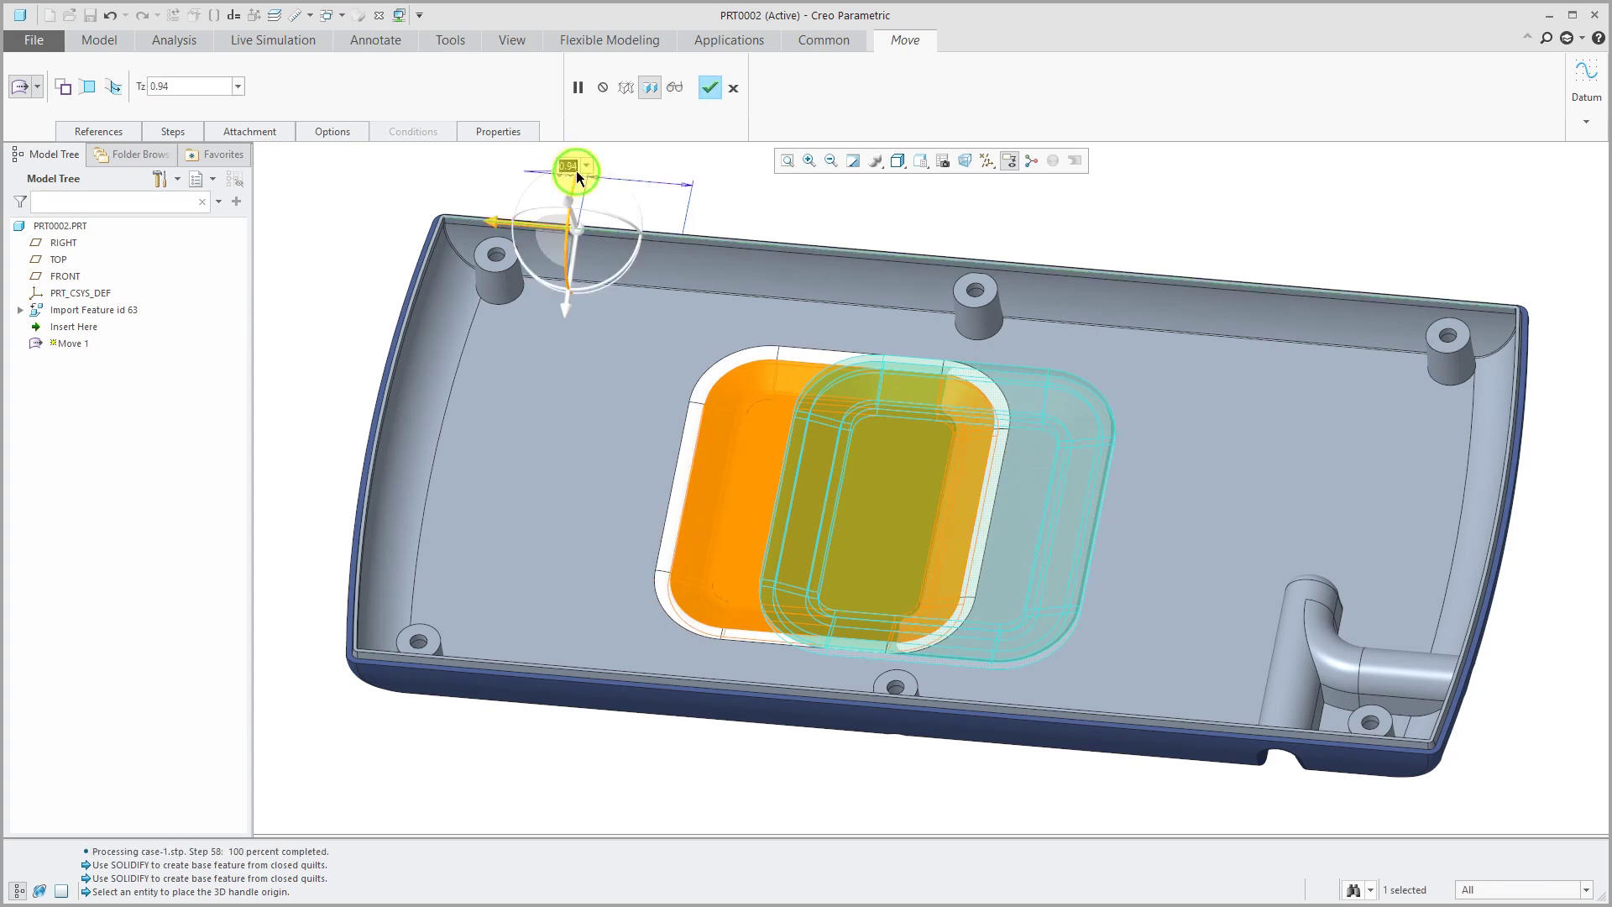
{"action": "type", "text": "1.25"}
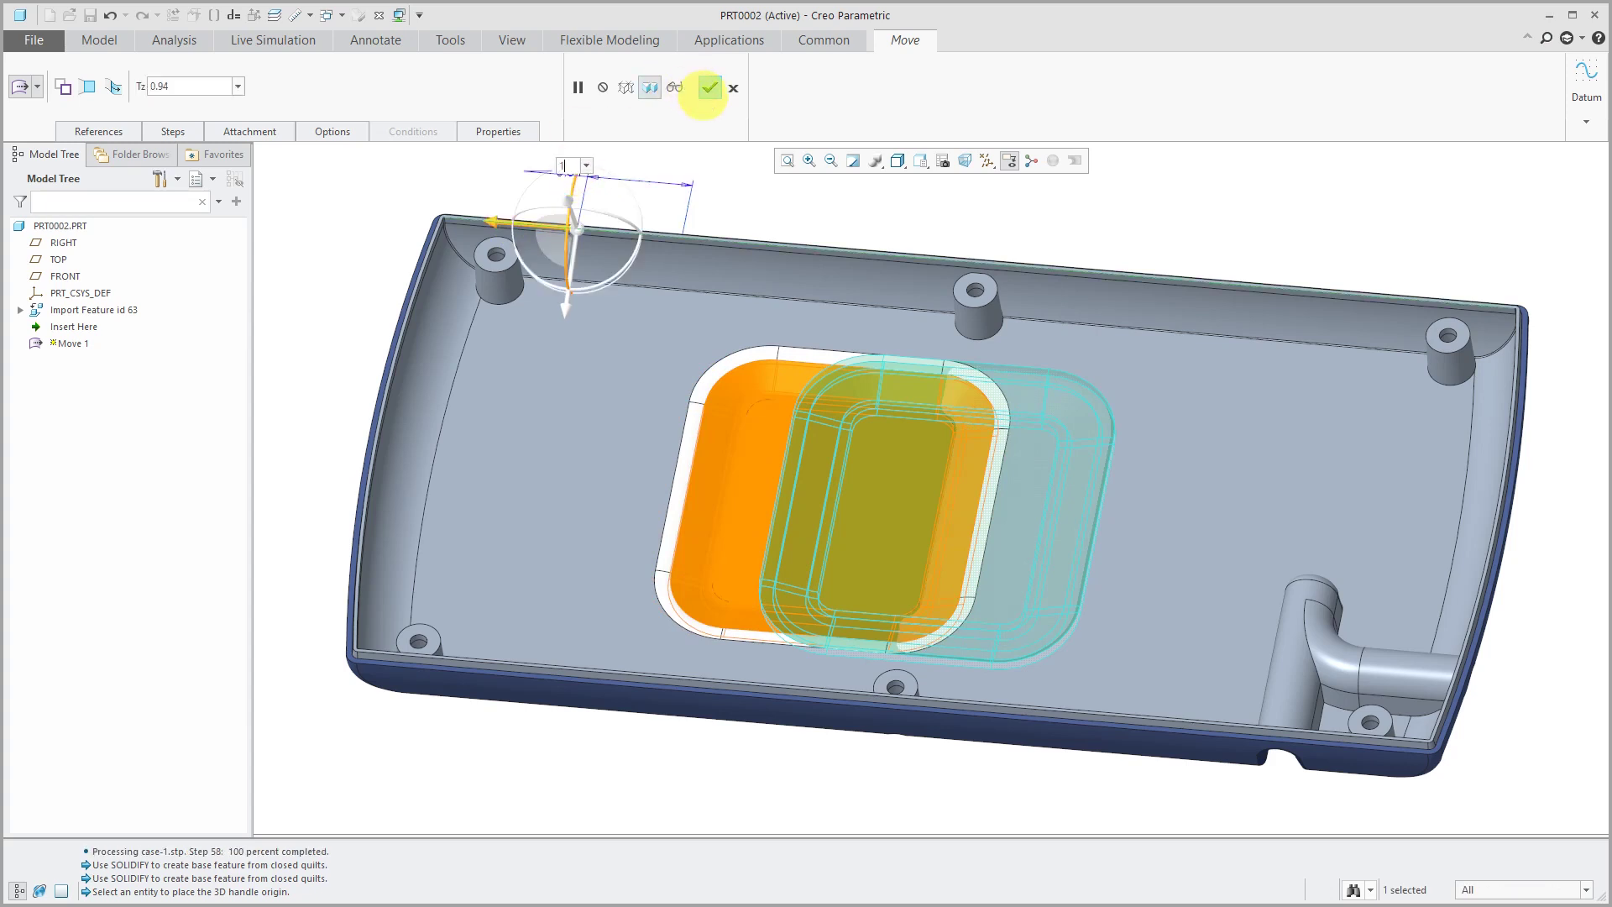
{"action": "left_click", "coordinate": [709, 87]}
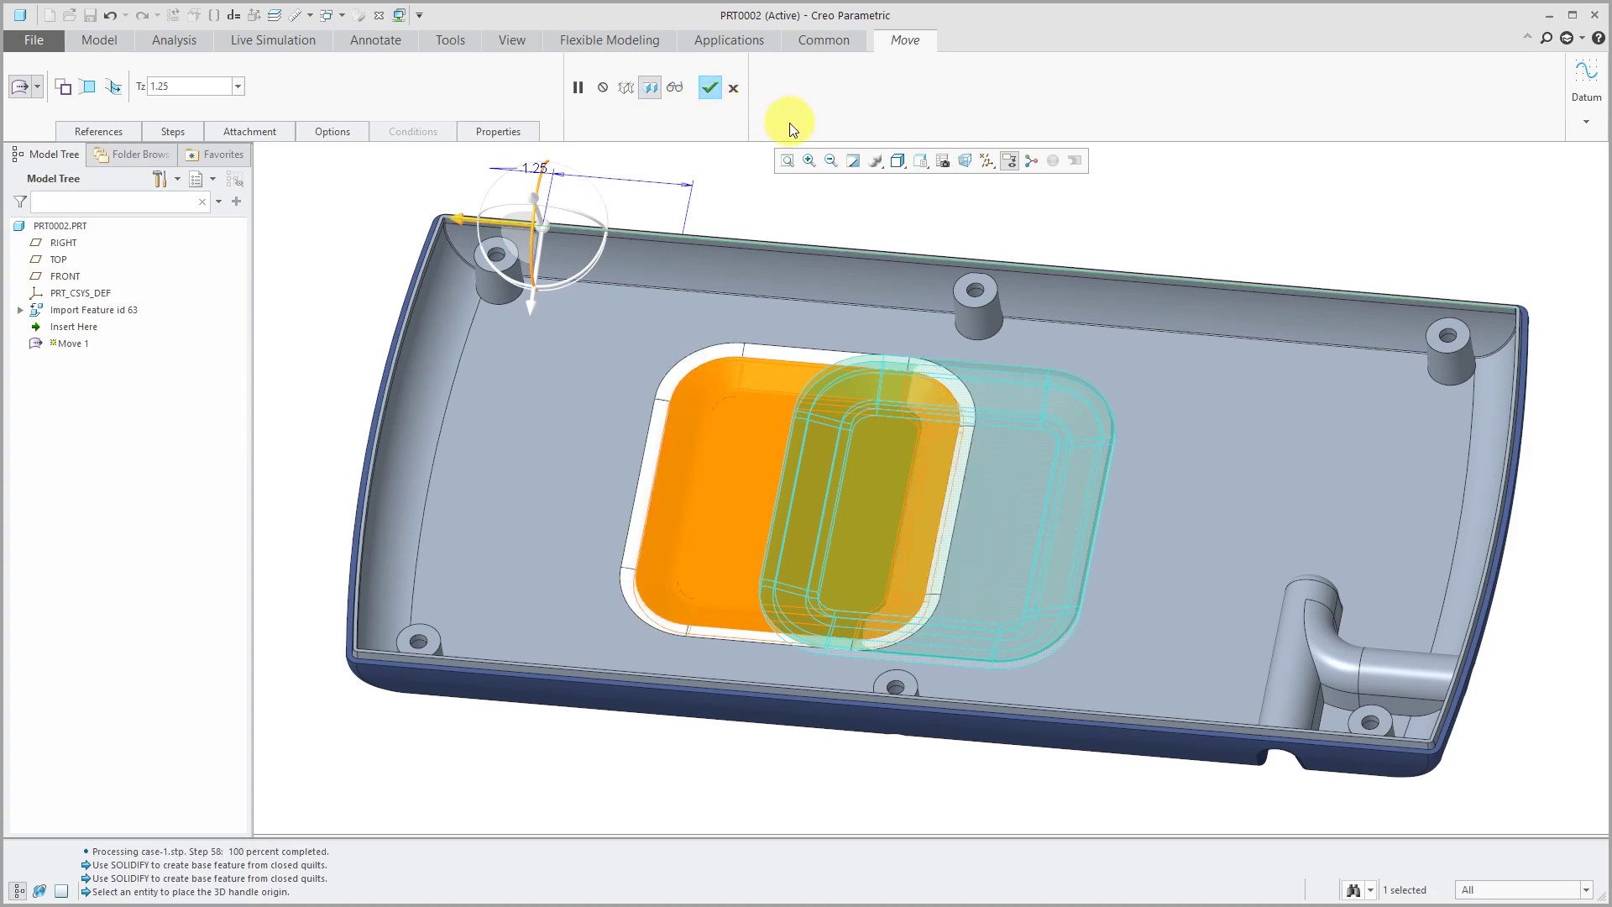
{"action": "left_click", "coordinate": [711, 89]}
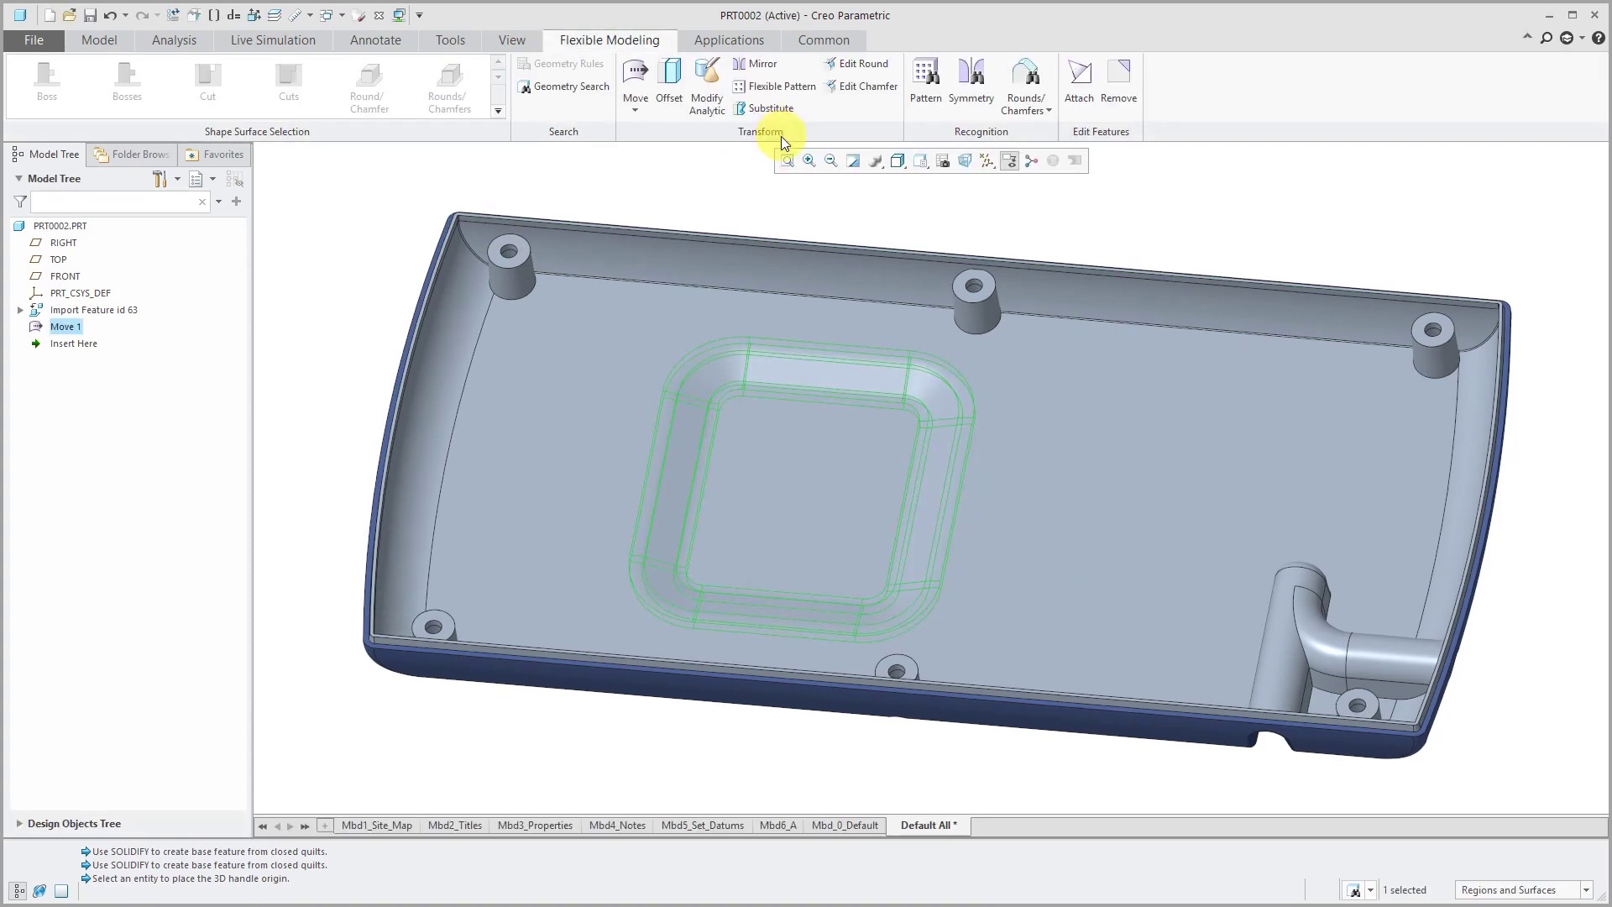
{"action": "mouse_move", "coordinate": [870, 447]}
{"action": "middle_mouse_down"}
{"action": "mouse_move", "coordinate": [868, 345]}
{"action": "mouse_move", "coordinate": [874, 431]}
{"action": "mouse_move", "coordinate": [853, 431]}
{"action": "middle_mouse_up"}
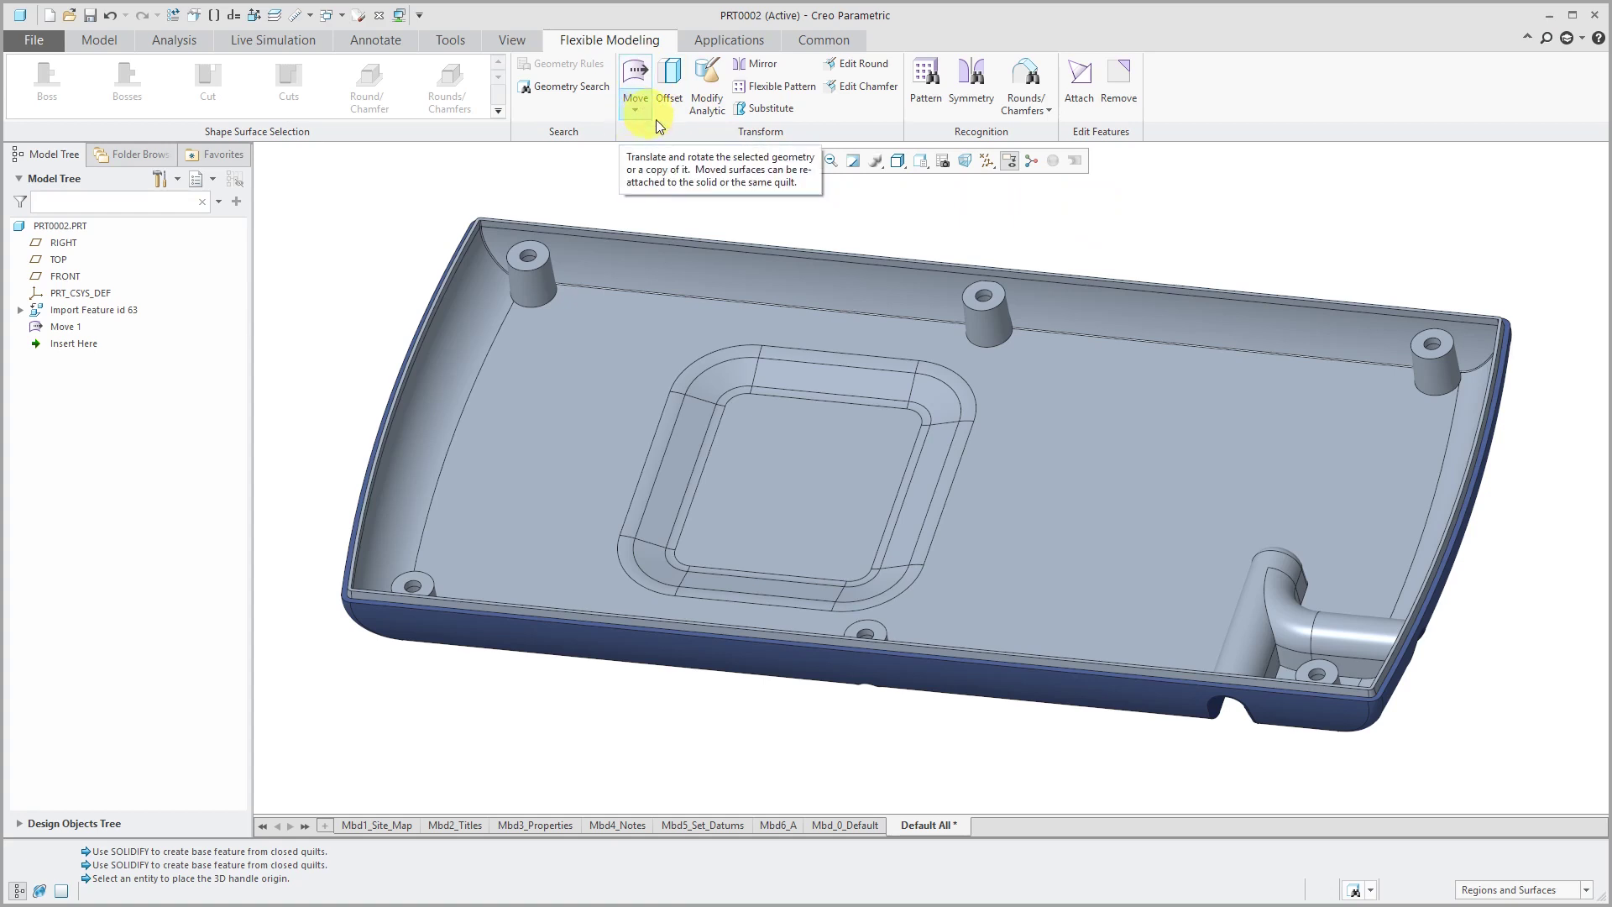
Step: Select the entire corner boss from its top face
{"action": "left_click", "coordinate": [546, 251]}
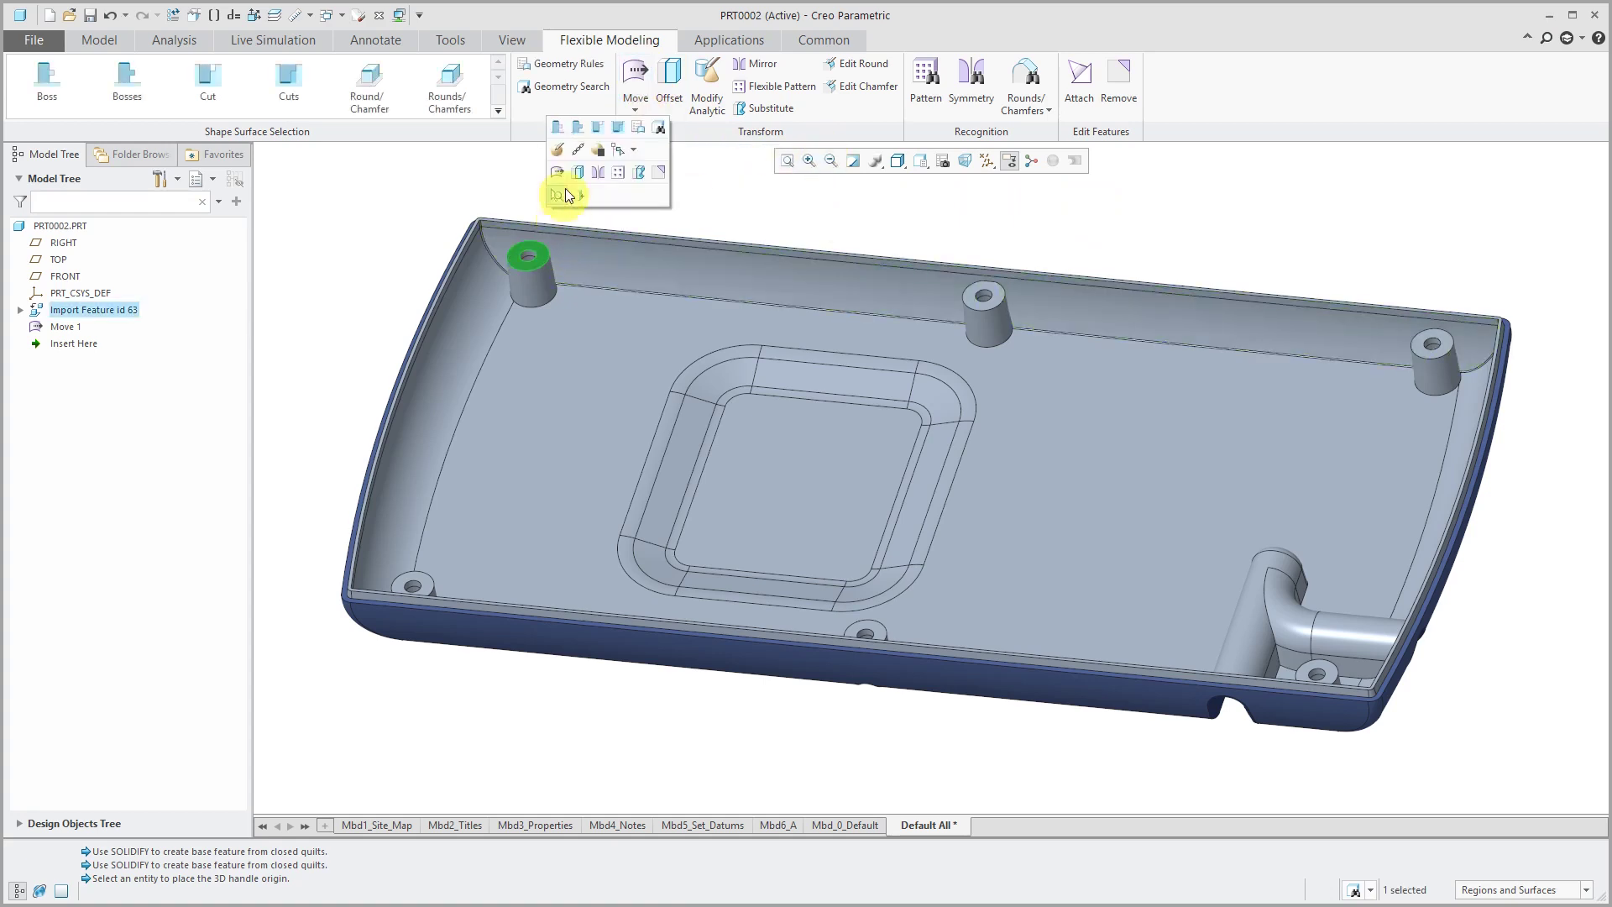
{"action": "left_click", "coordinate": [576, 128]}
{"action": "left_click", "coordinate": [576, 131]}
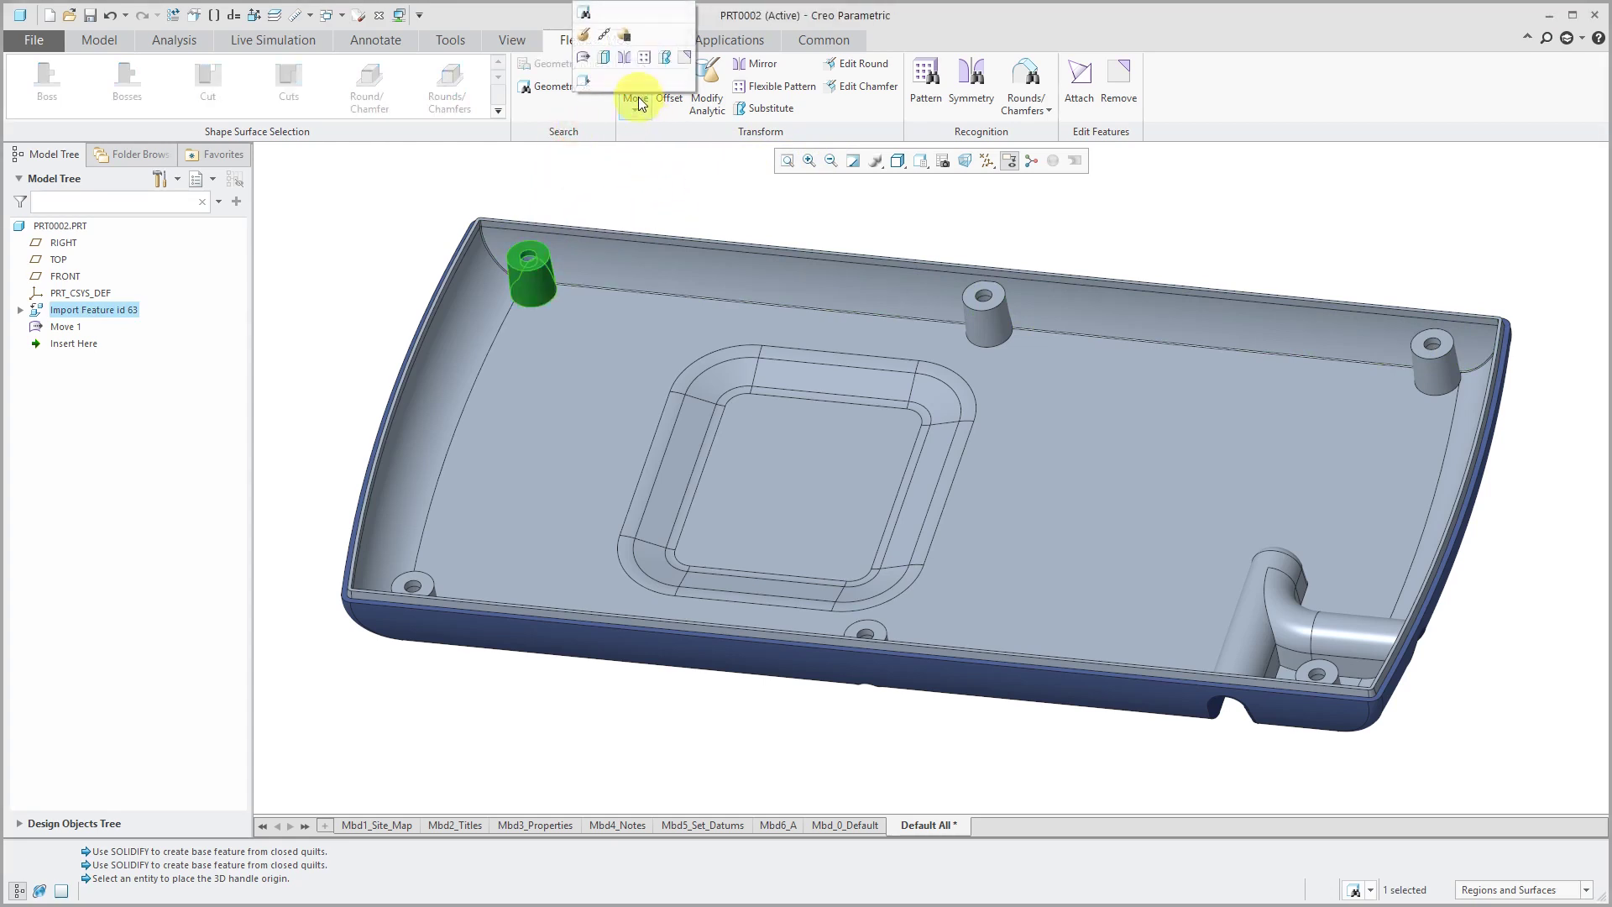
Step: Start a Move on the corner boss, look through the move types, then cancel it
{"action": "left_click", "coordinate": [585, 58]}
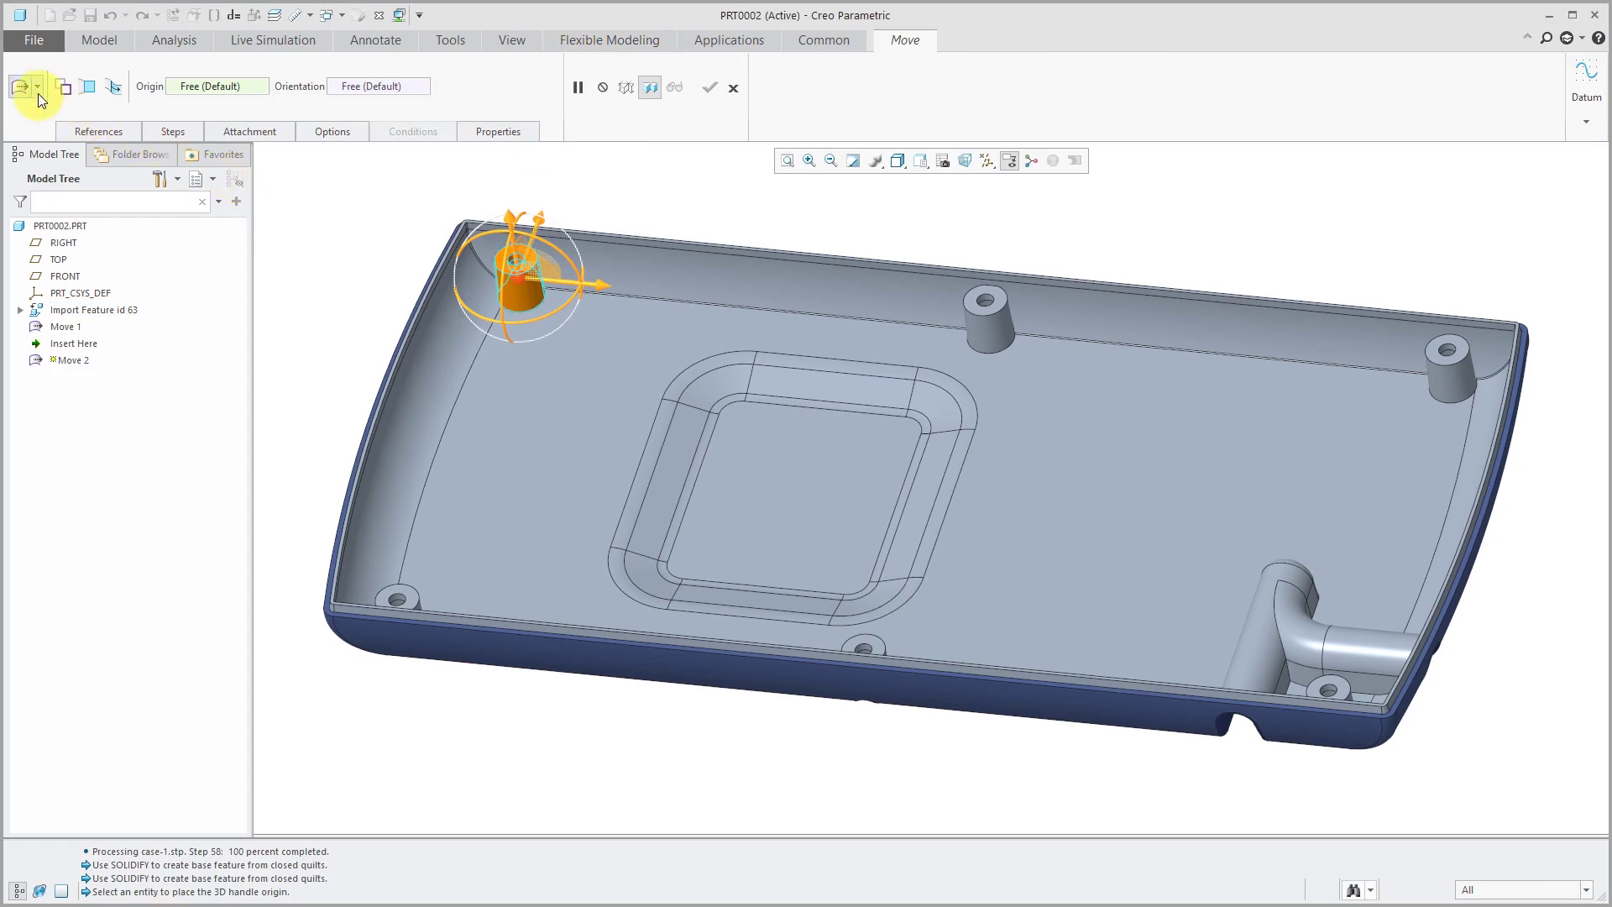
{"action": "left_click", "coordinate": [37, 91]}
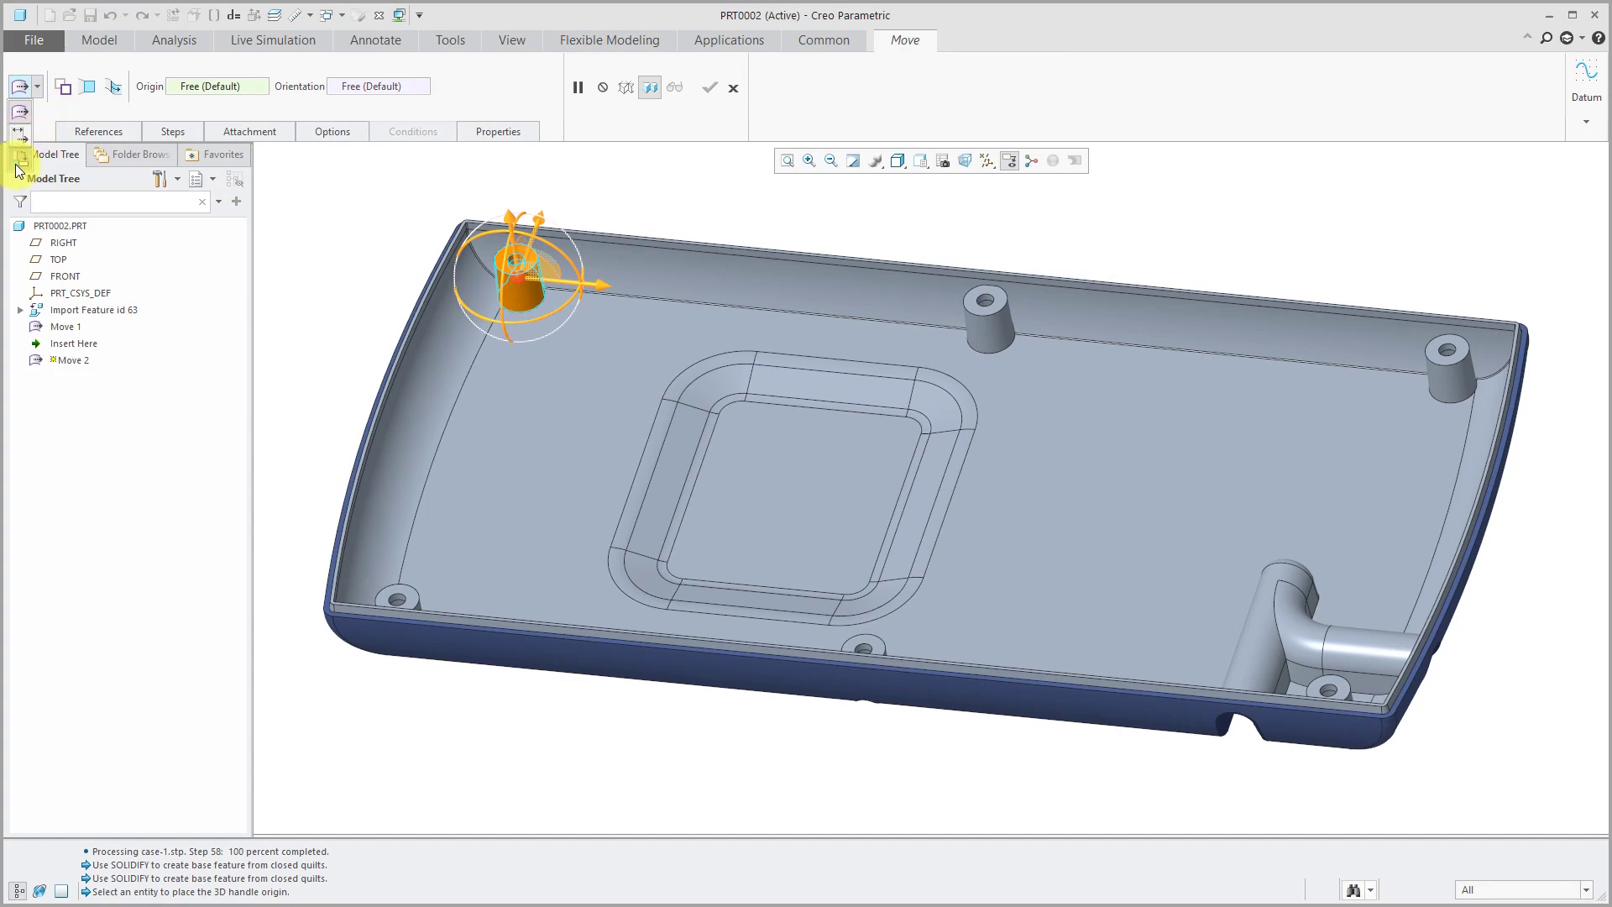
{"action": "left_click", "coordinate": [350, 216]}
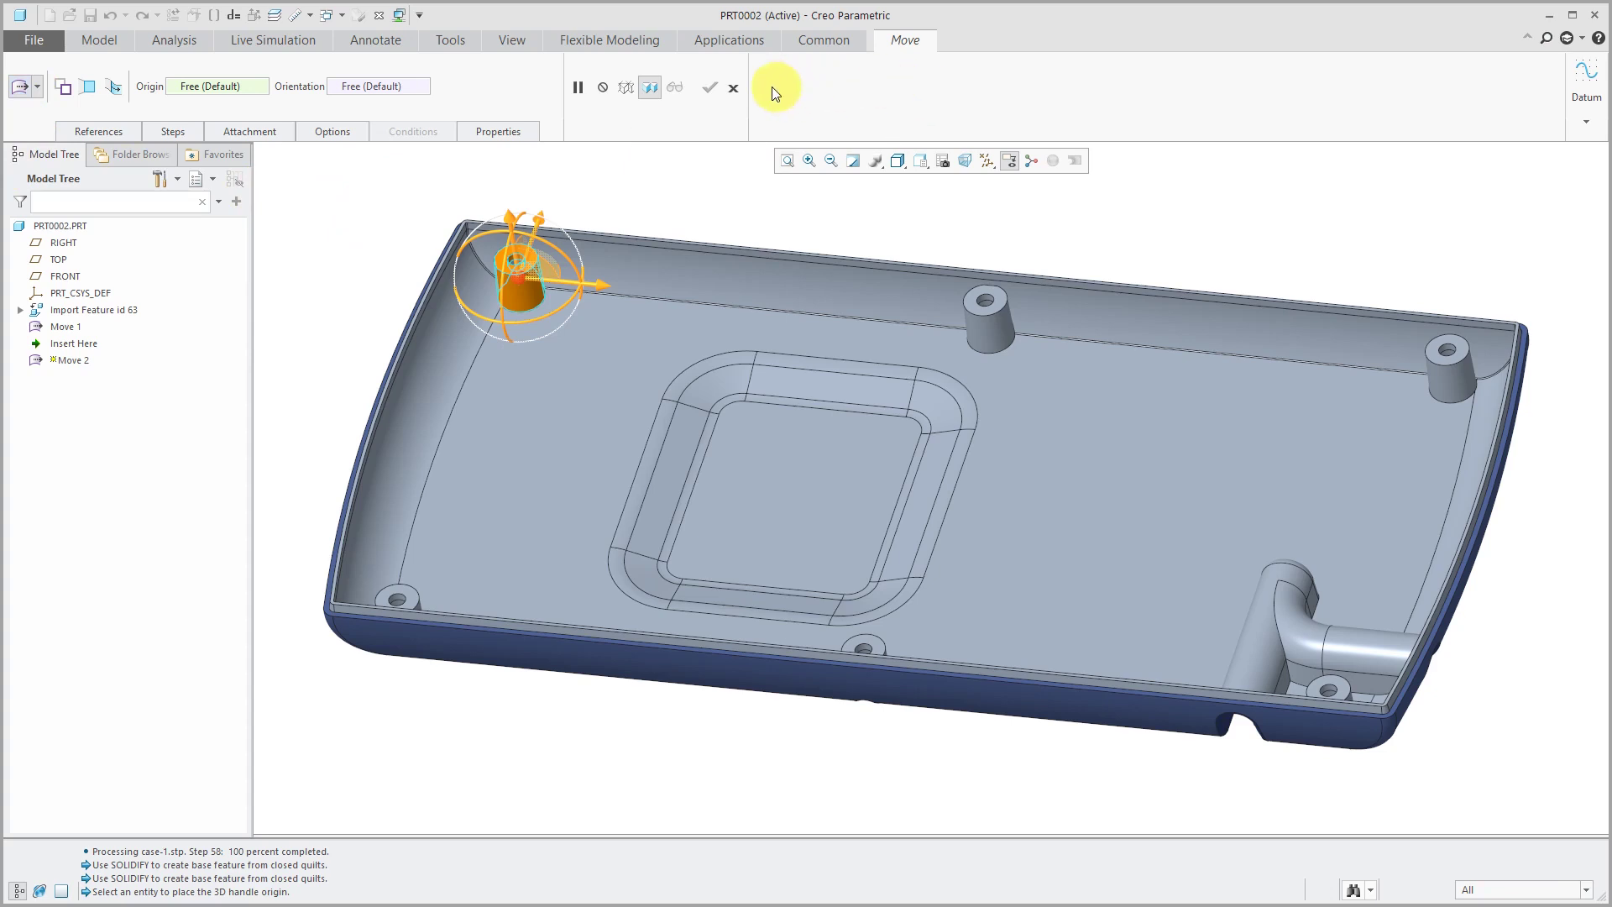
{"action": "left_click", "coordinate": [737, 90]}
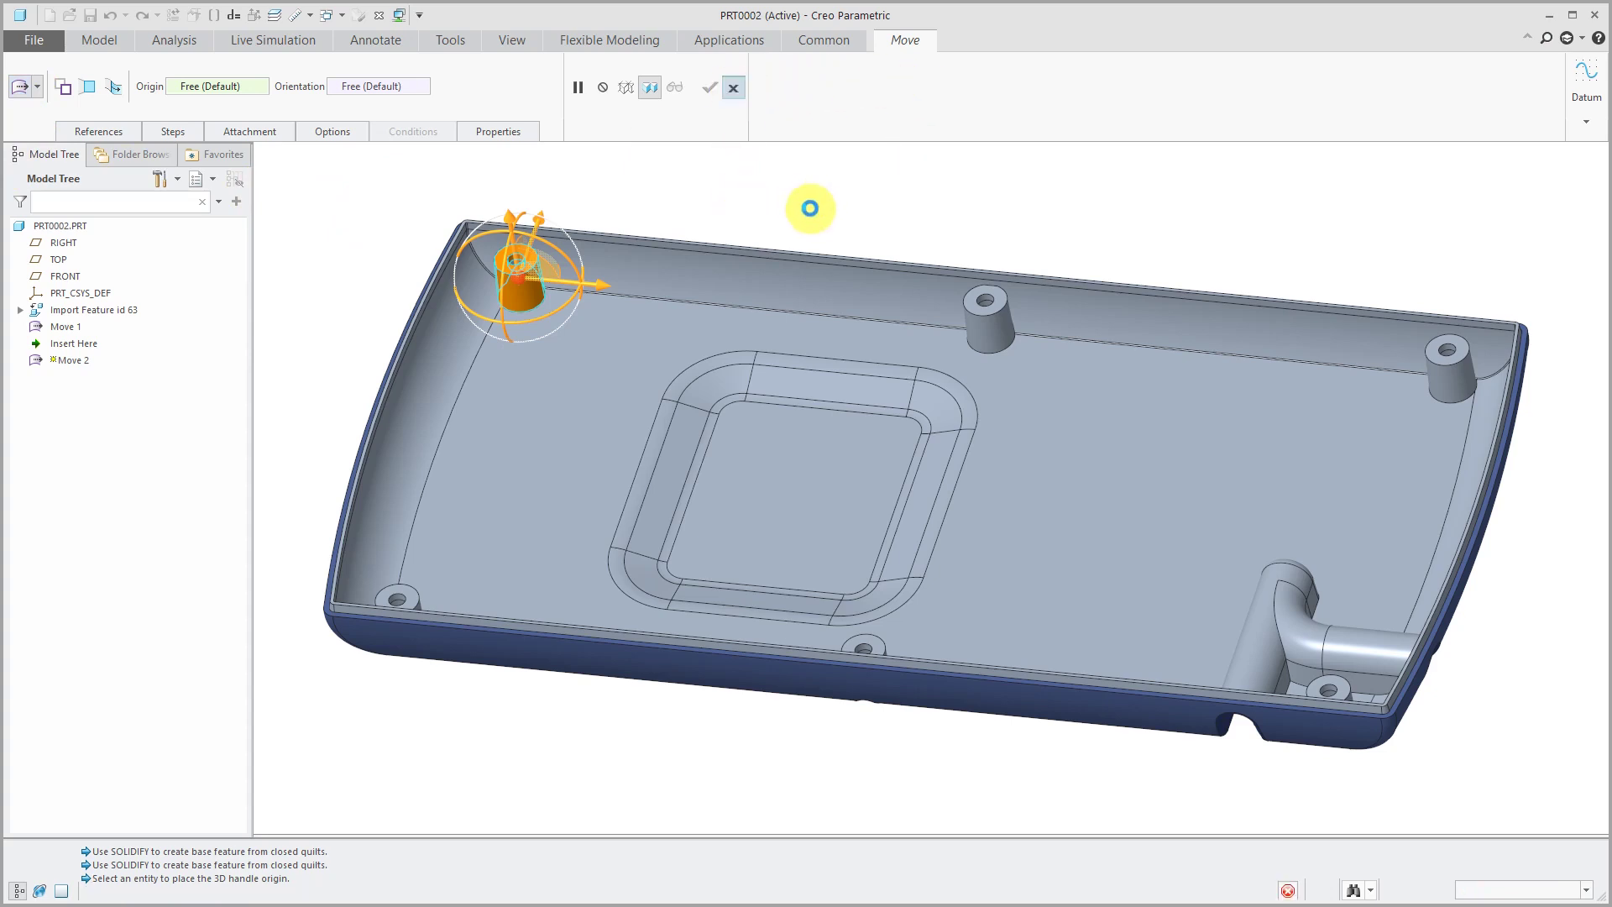
Step: Show the Move options for the corner boss: dragger, Move by Dimension and constraints
{"action": "left_click", "coordinate": [638, 108]}
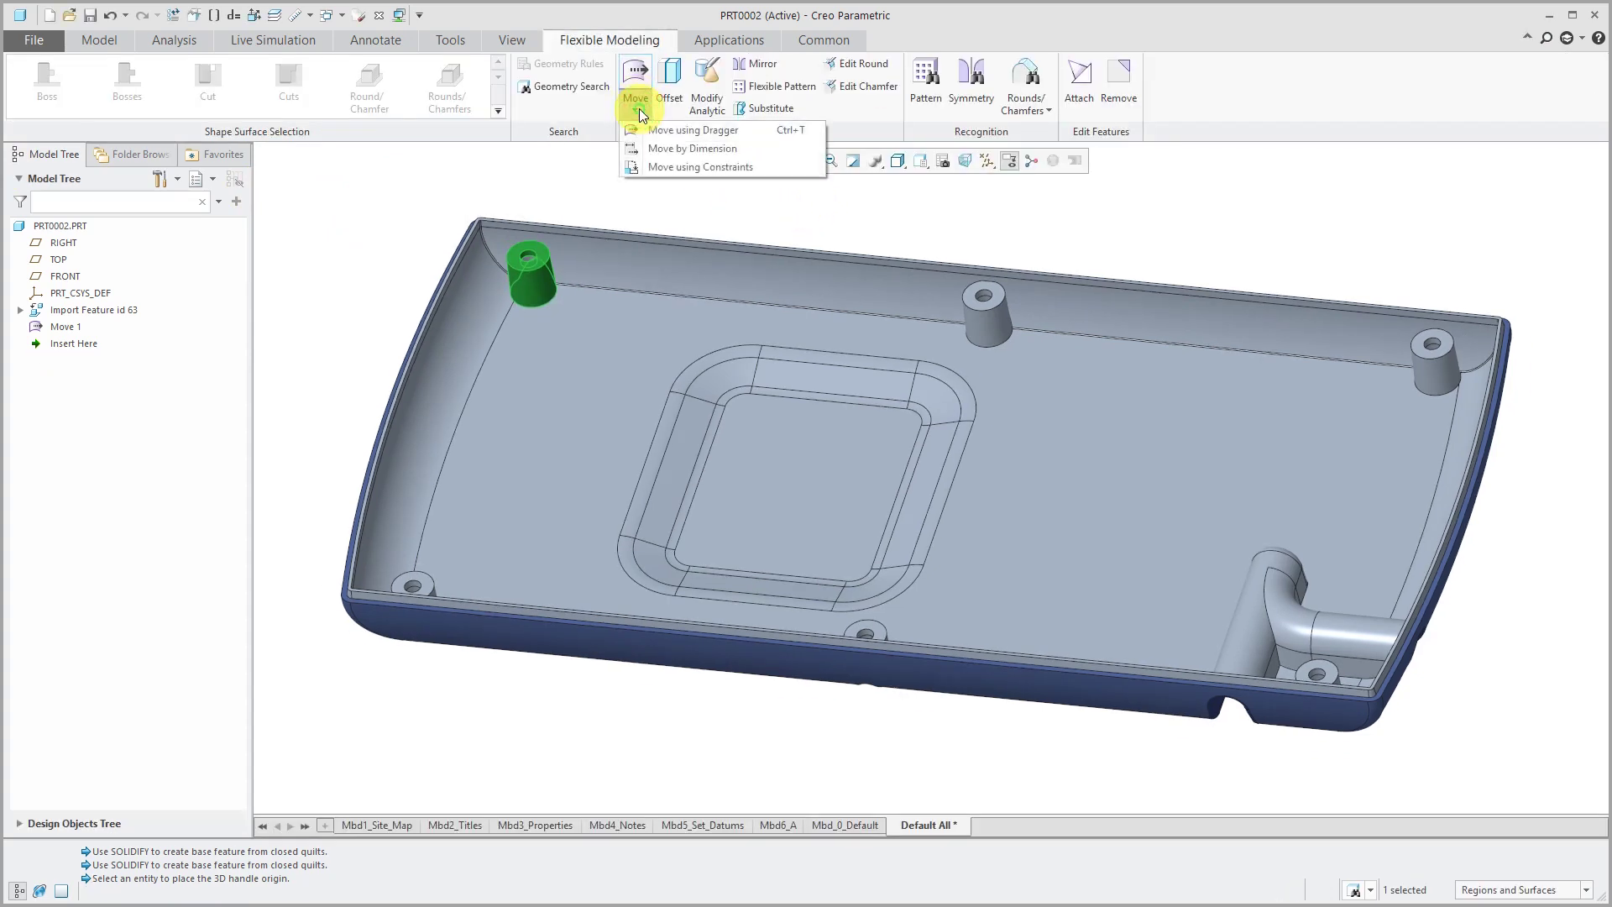